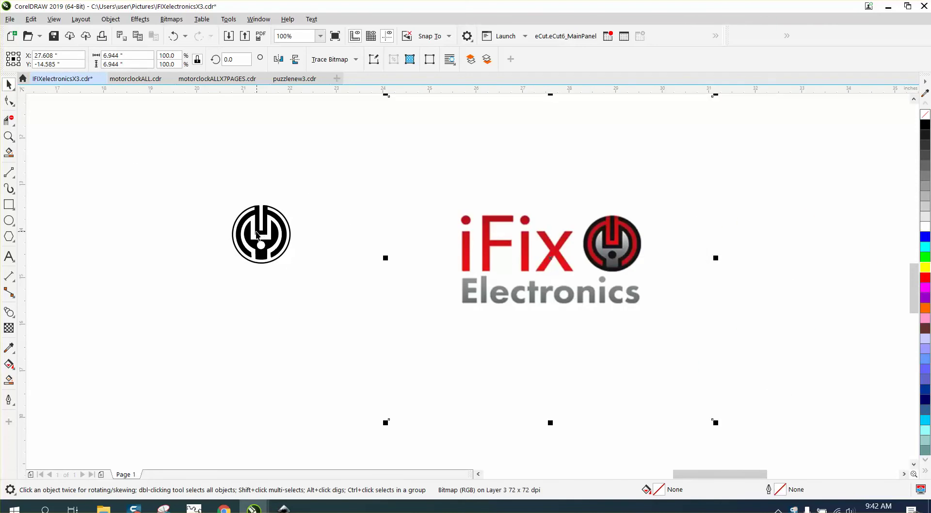
Move the black emblem beside the iFix Electronics logo and spread the two logo bitmaps to either side of it.
drag(257, 235, 407, 255)
click(559, 254)
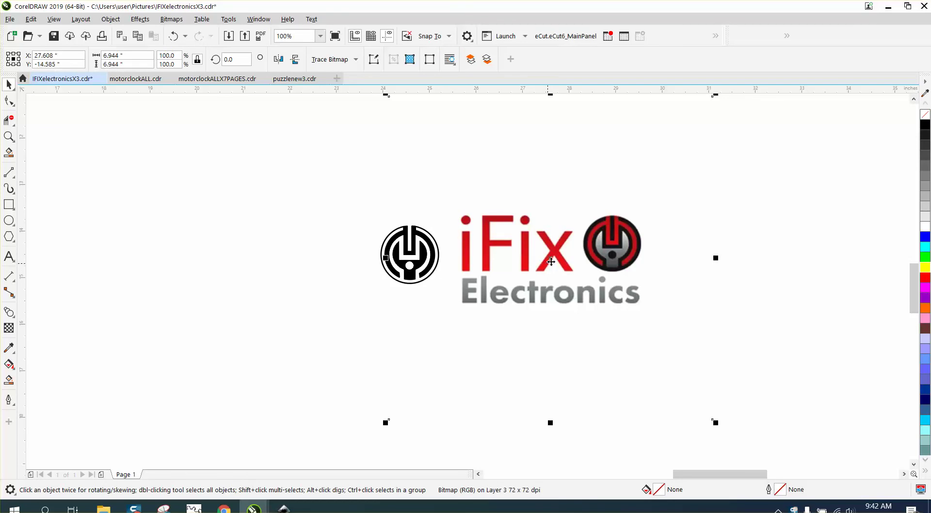
scroll(554, 253, down, 1)
drag(554, 252, 740, 238)
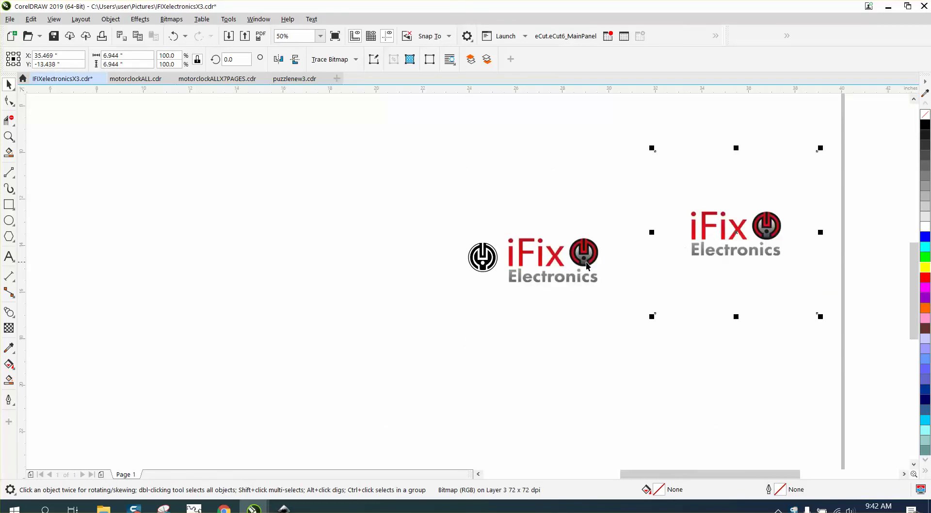
drag(564, 265, 332, 258)
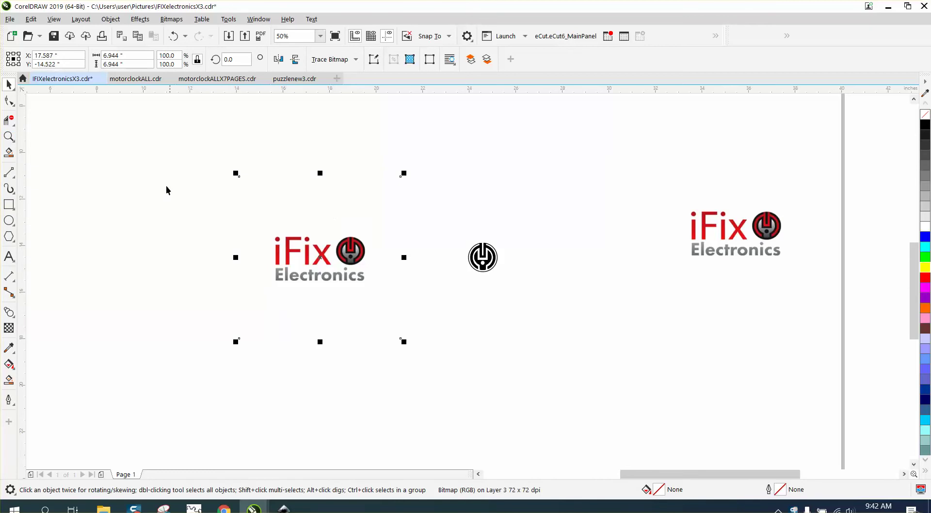
click(11, 137)
drag(312, 221, 403, 290)
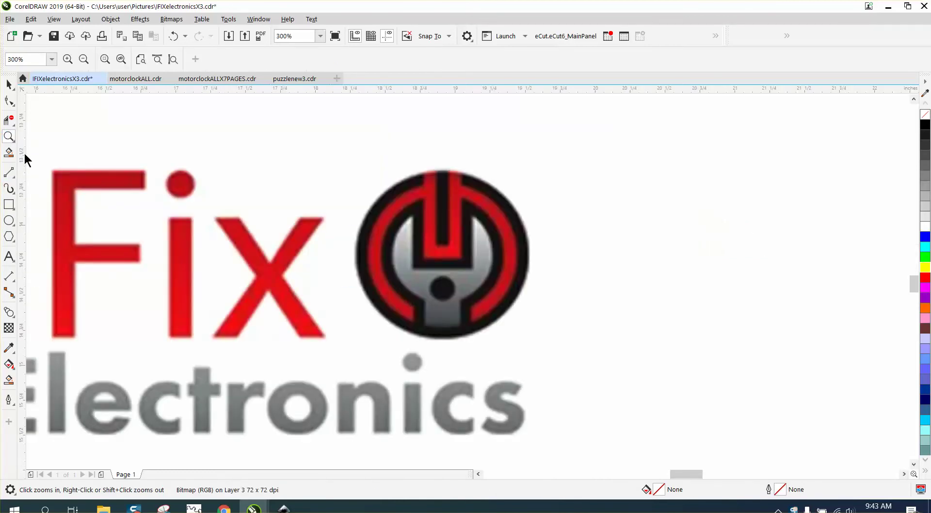
click(11, 103)
click(44, 150)
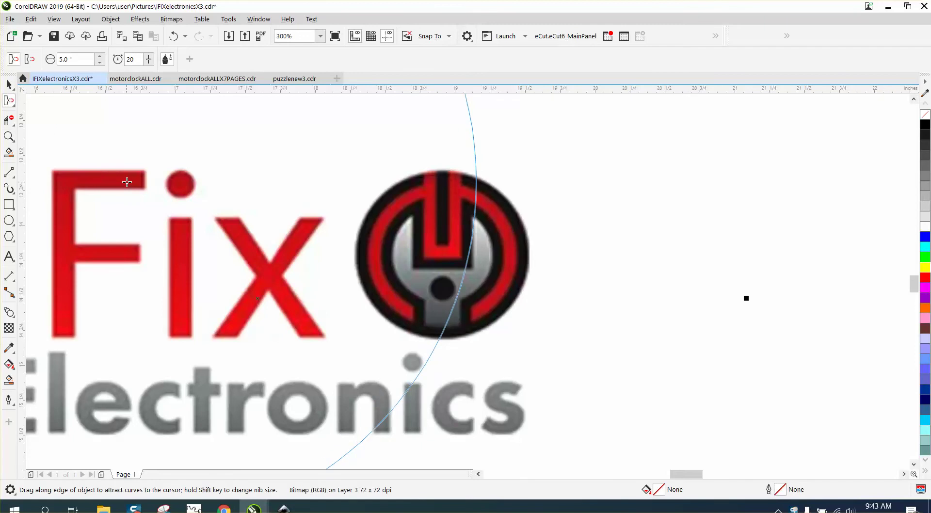
key(space)
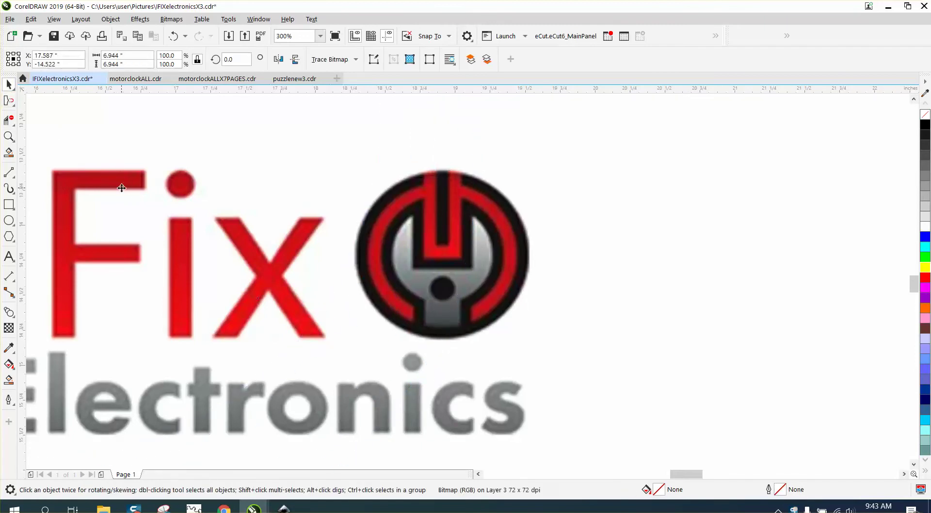
Crop the left logo bitmap to its round wrench emblem, an area about 1.493 by 1.319 inches.
scroll(166, 216, down, 2)
click(167, 211)
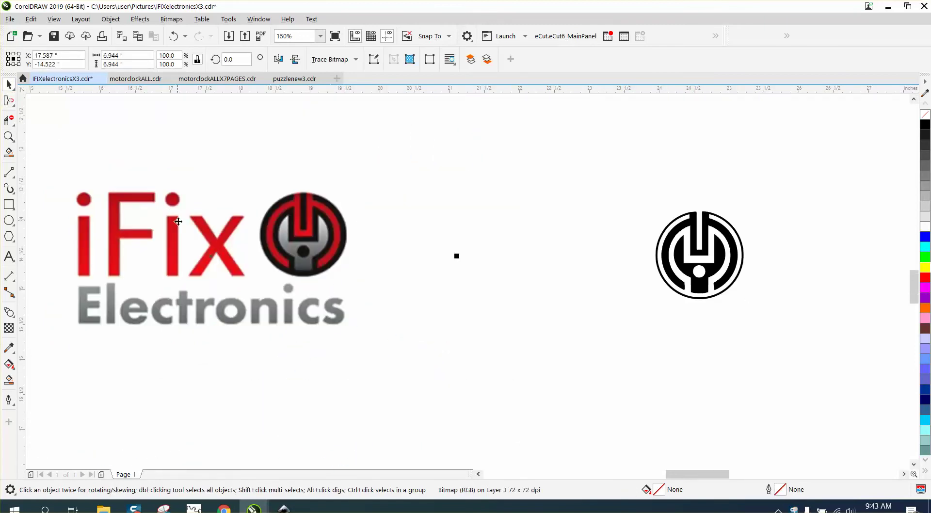
click(12, 125)
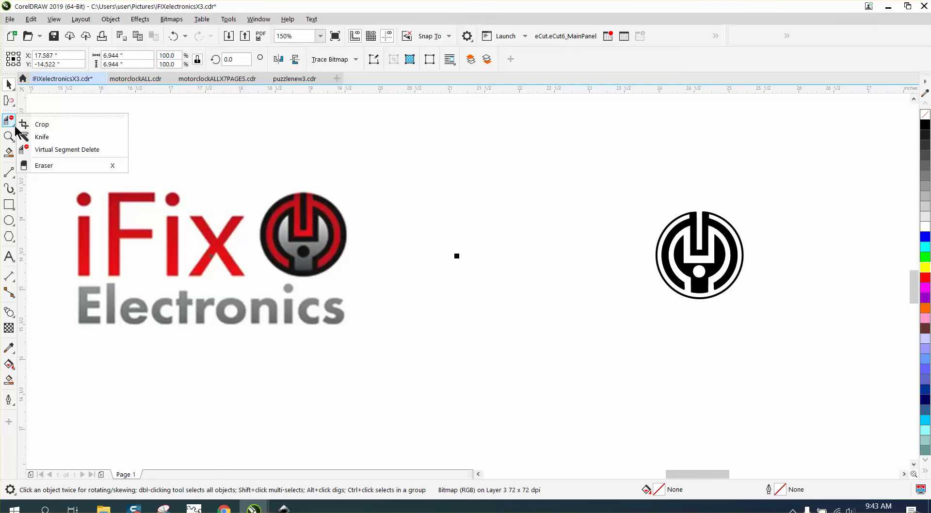
click(36, 125)
drag(252, 188, 357, 281)
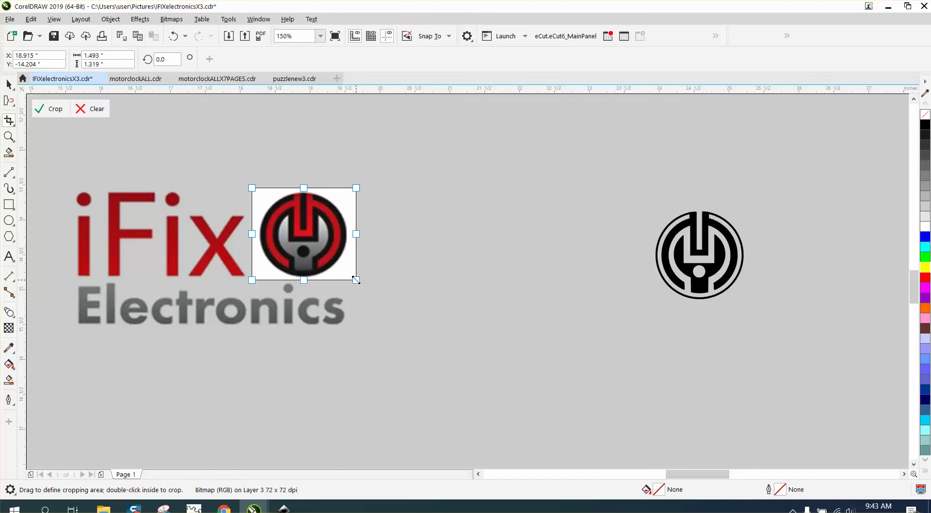
click(42, 110)
scroll(426, 326, down, 2)
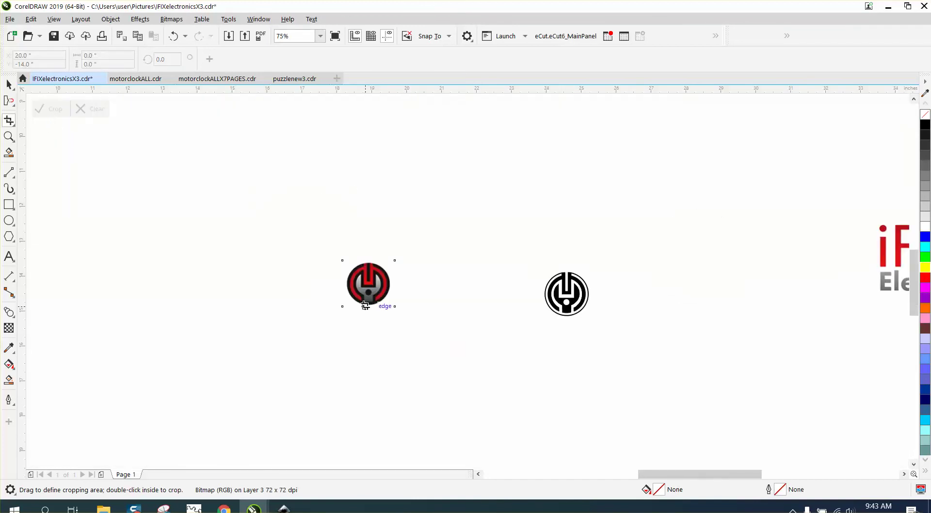
Centre the cropped emblem bitmap on the page.
click(9, 136)
click(8, 85)
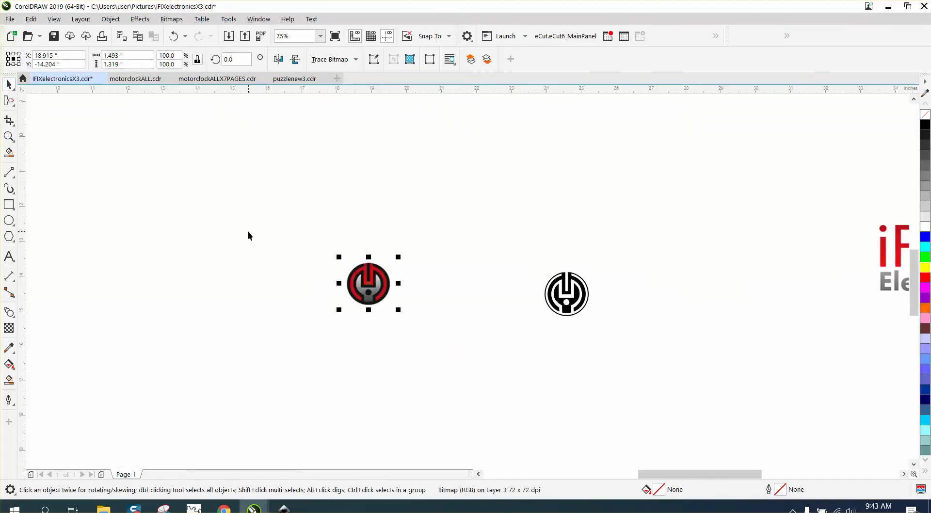
key(p)
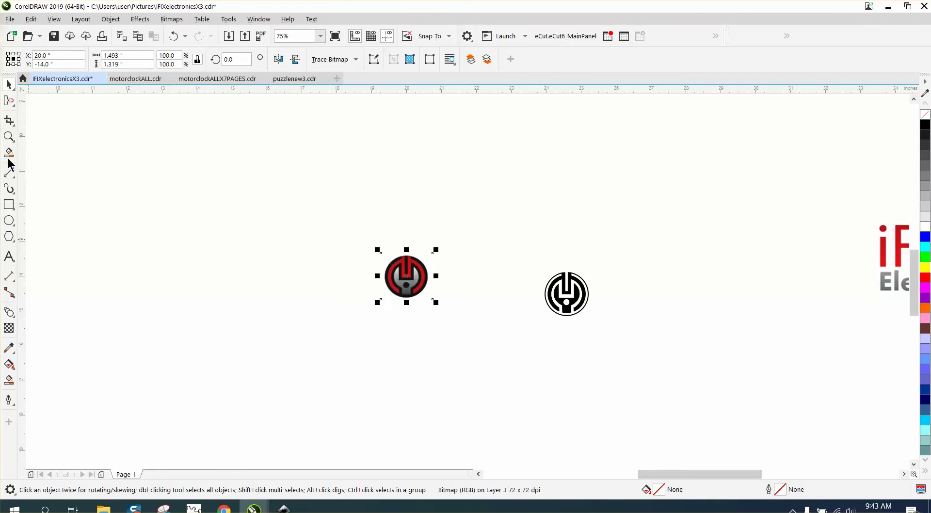
Draw a circle centred on the page over the emblem and stretch it to about 1.228 by 1.202 inches, matching the outer edge.
click(9, 136)
drag(453, 292, 460, 302)
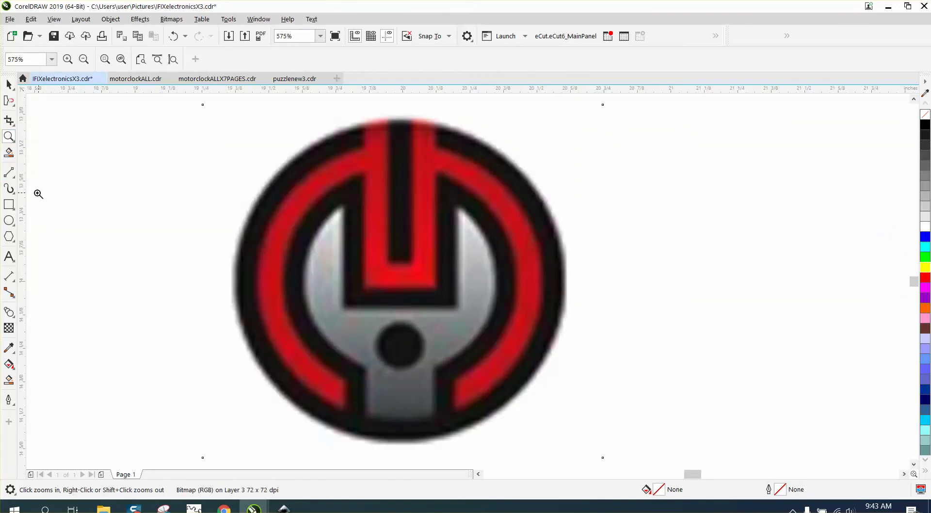
click(9, 220)
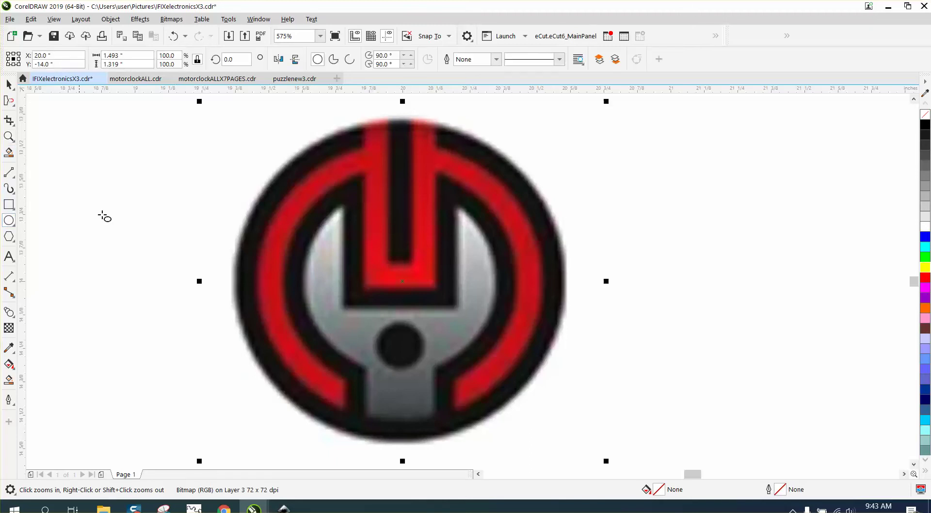
drag(653, 166, 348, 400)
key(p)
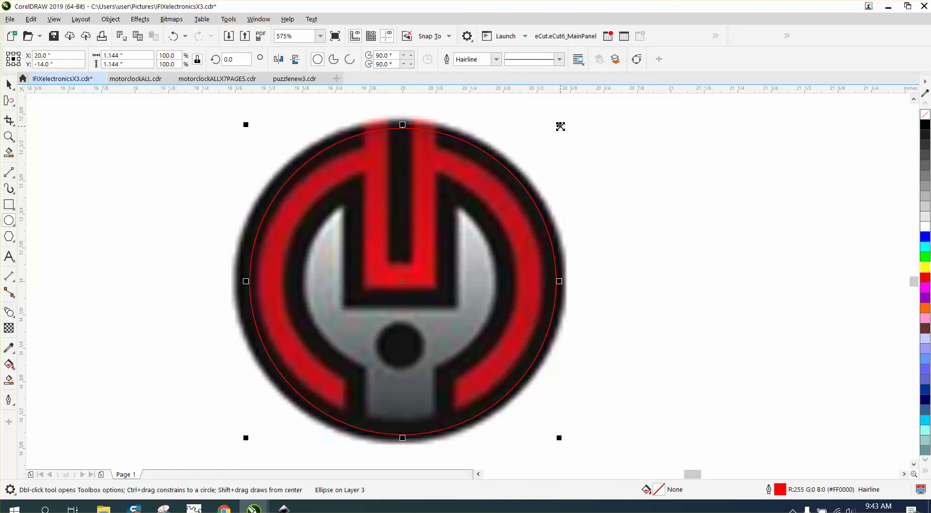
drag(559, 125, 572, 119)
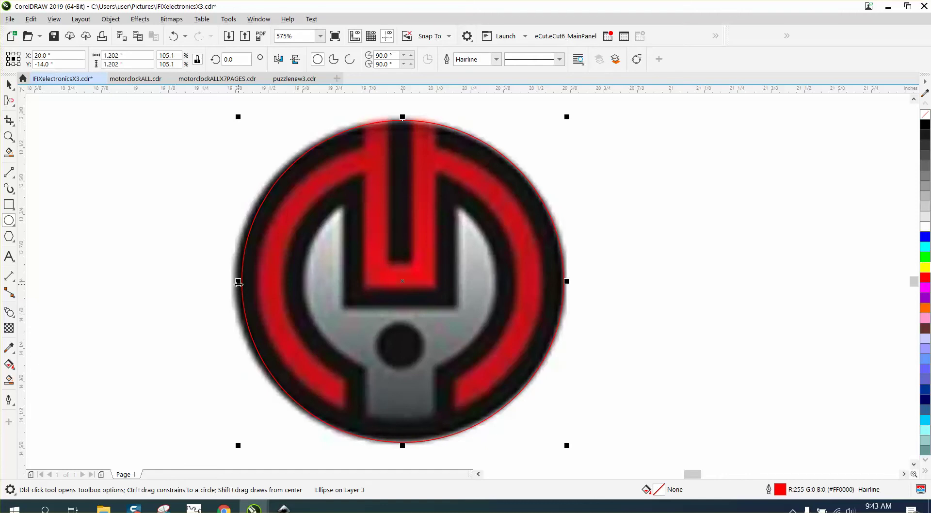
drag(239, 283, 232, 287)
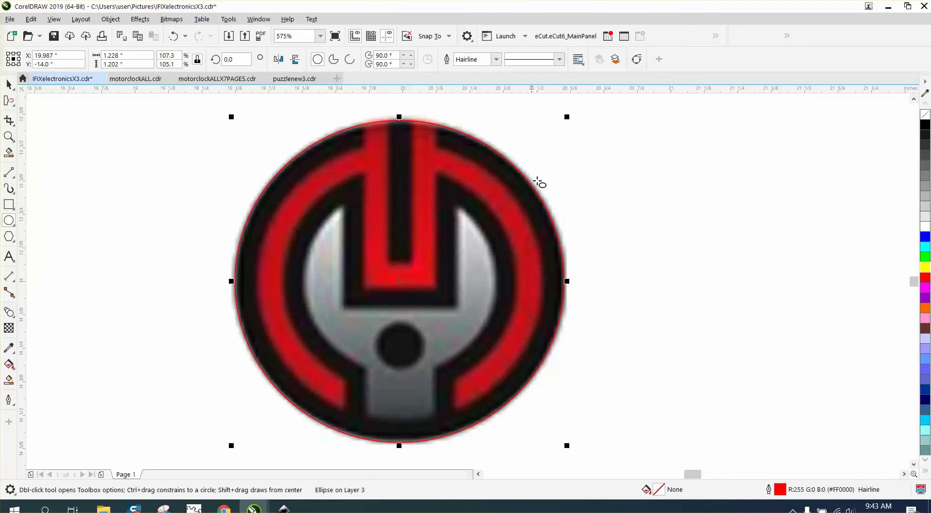
Add two smaller concentric copies of the ellipse along the red ring's outer and inner edges, about 1.054 and 0.88 inches wide.
drag(568, 118, 553, 141)
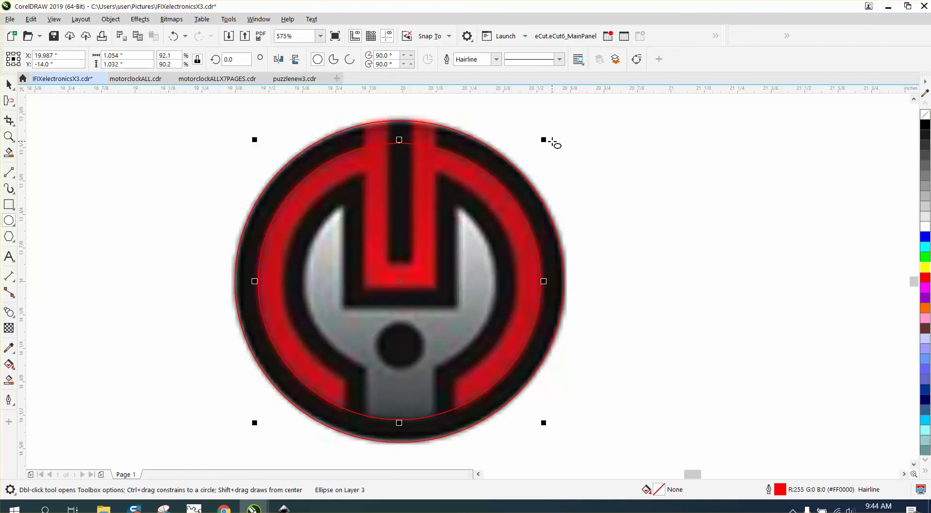
key(ctrl+r)
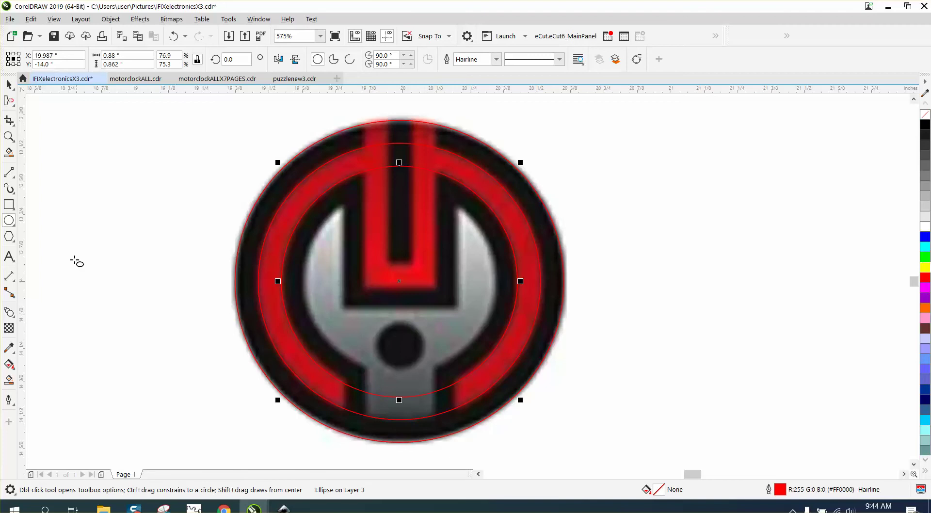
Draw vertical lines about 0.098 and 0.092 inches long between the two inner ellipses at the red ring's lower left and right ends.
click(9, 136)
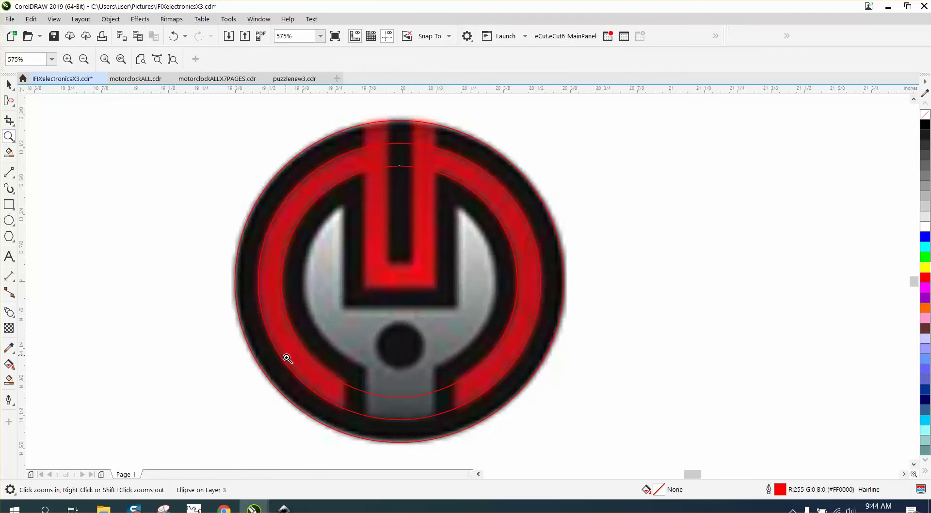
drag(286, 356, 583, 471)
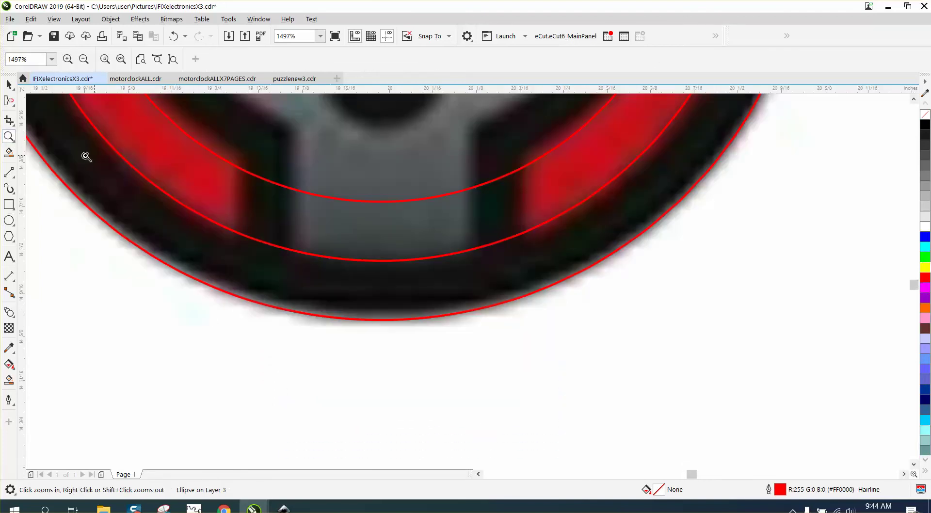
click(9, 173)
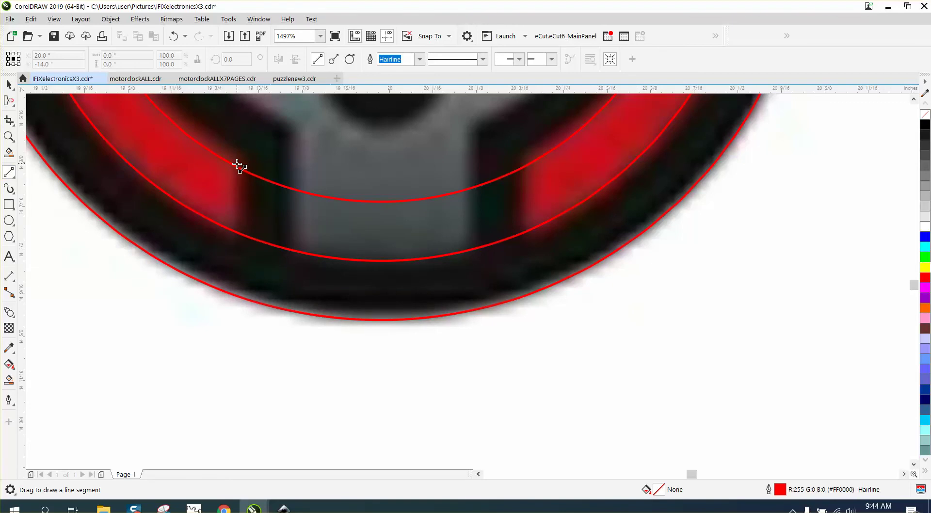
drag(237, 165, 237, 231)
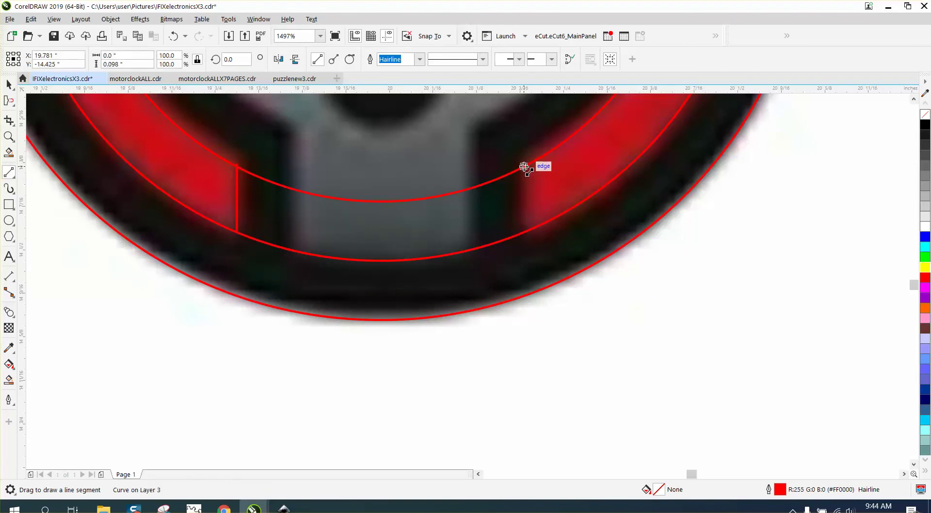
drag(524, 166, 524, 231)
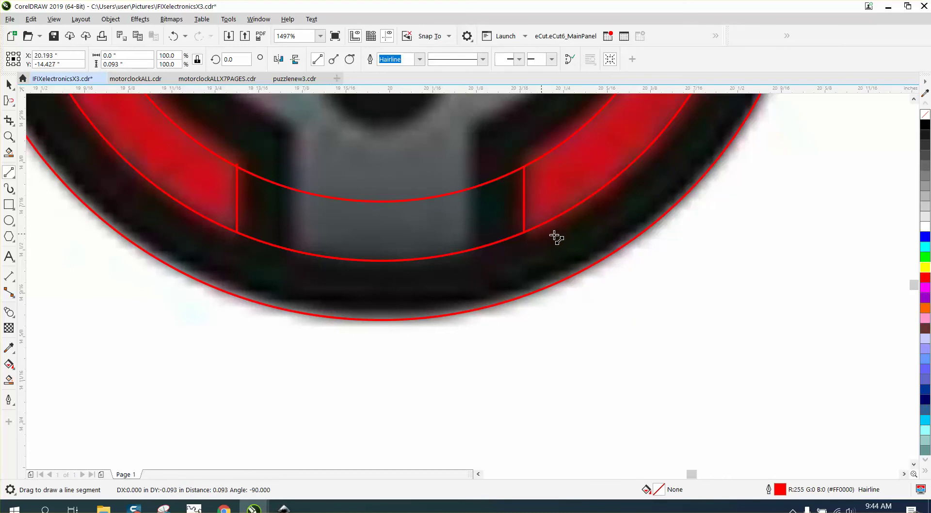
key(ctrl+z)
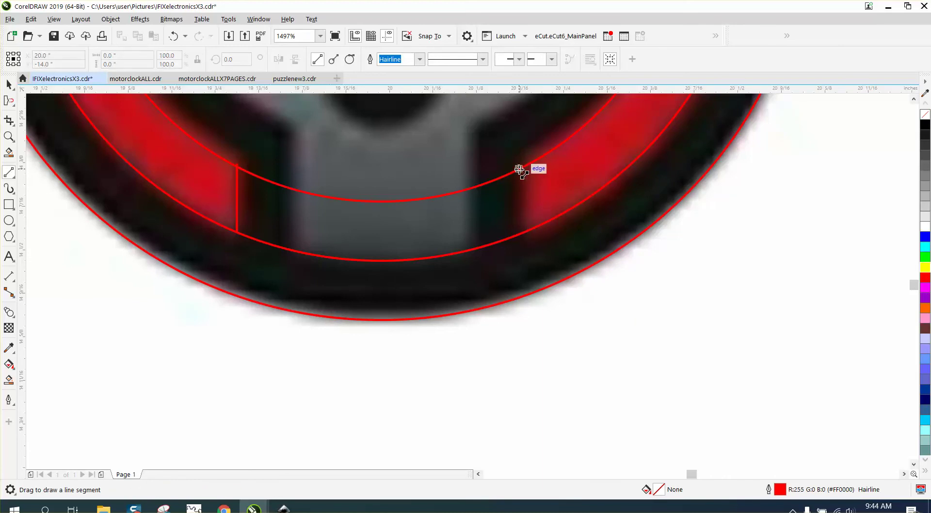
drag(524, 166, 526, 231)
Try to remove the ellipse segments between the two vertical lines with Virtual Segment Delete, and undo it.
scroll(567, 261, down, 2)
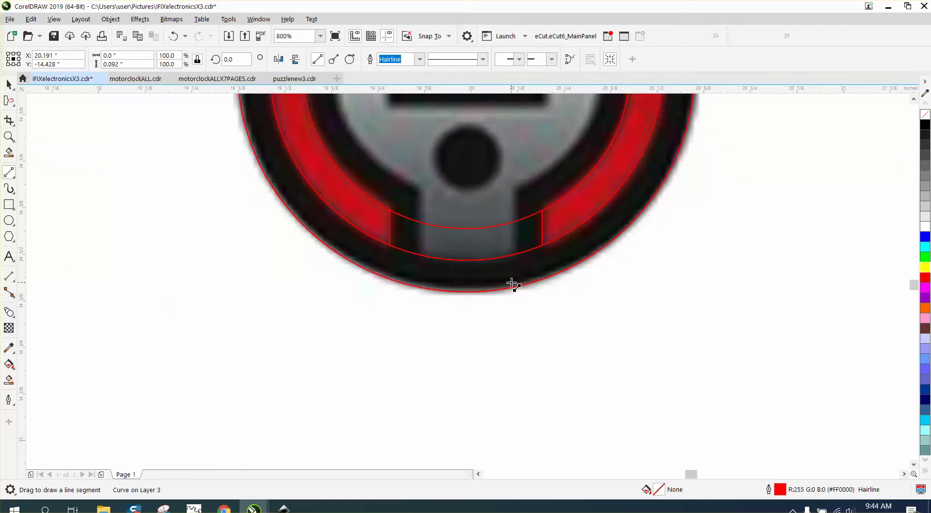
click(12, 128)
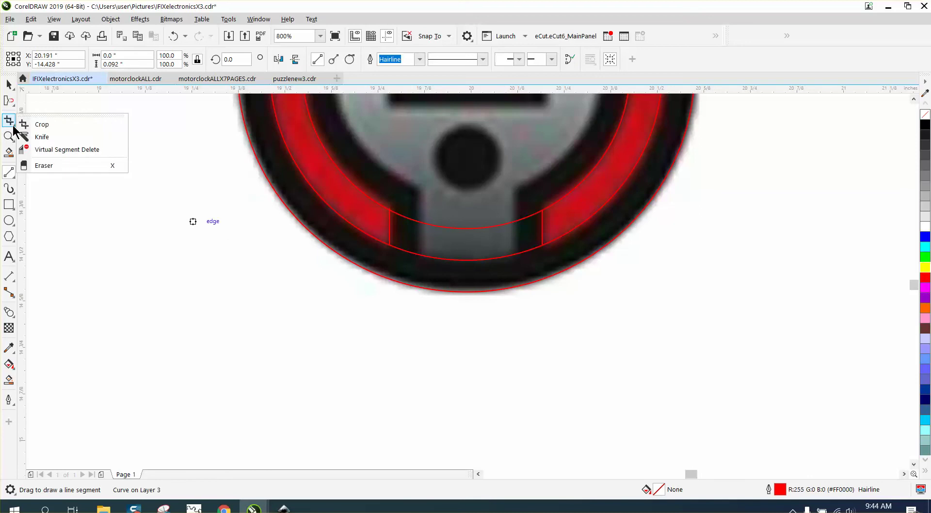
click(48, 147)
drag(416, 213, 514, 262)
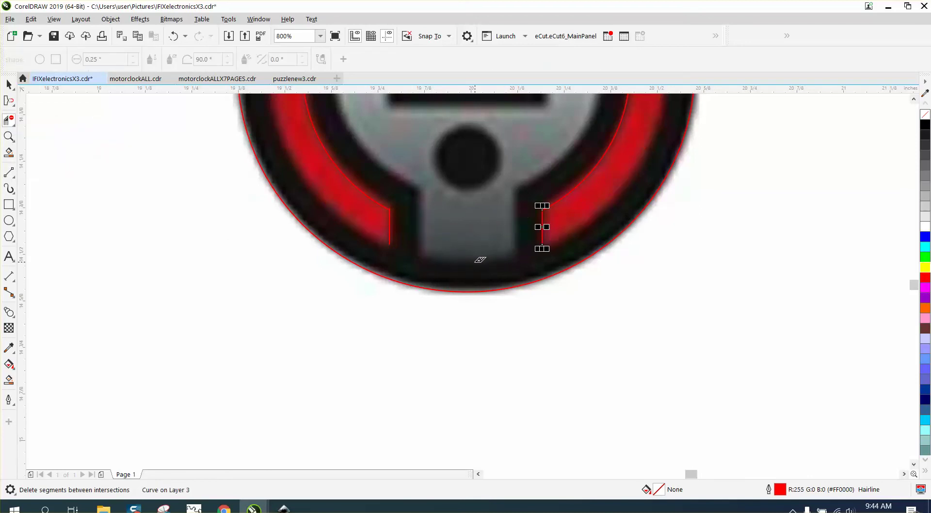
click(175, 35)
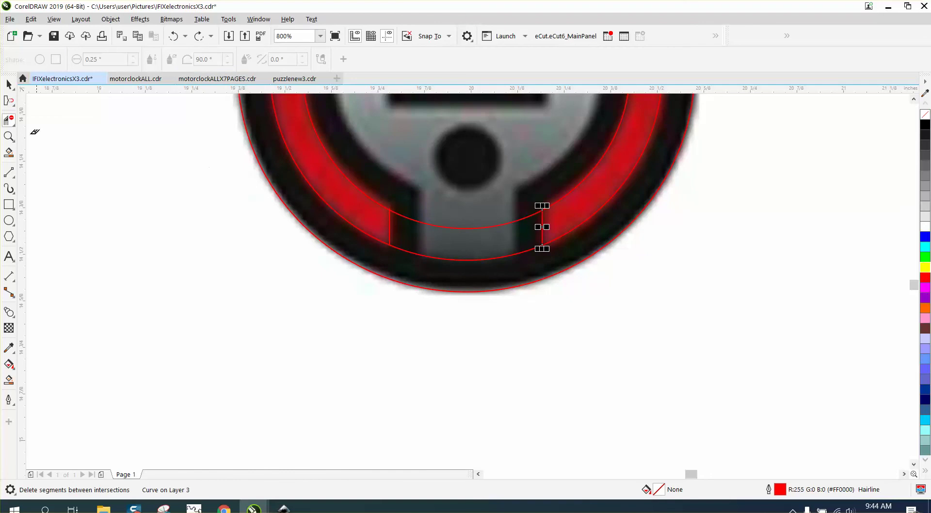
Inspect where the vertical lines meet the middle ellipse and extend the right line's lower end down onto that ellipse.
click(9, 136)
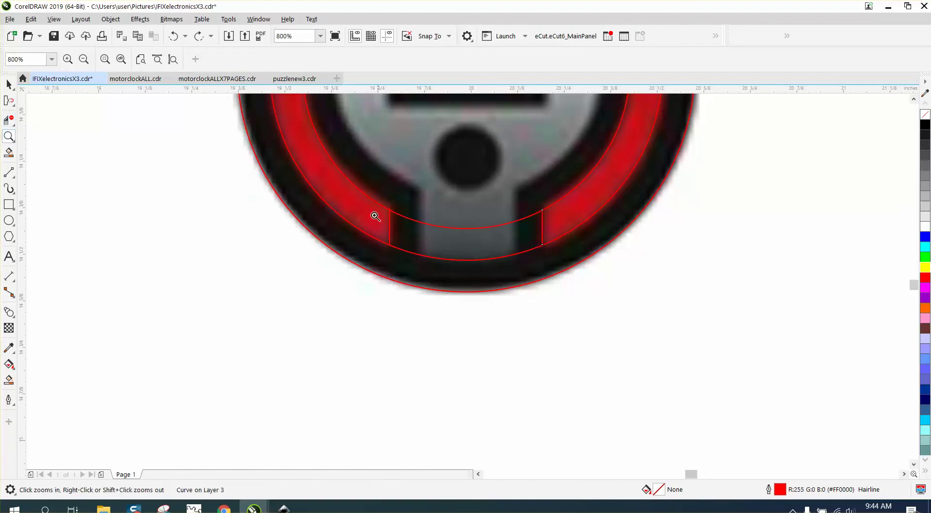
drag(368, 222, 437, 275)
right_click(319, 195)
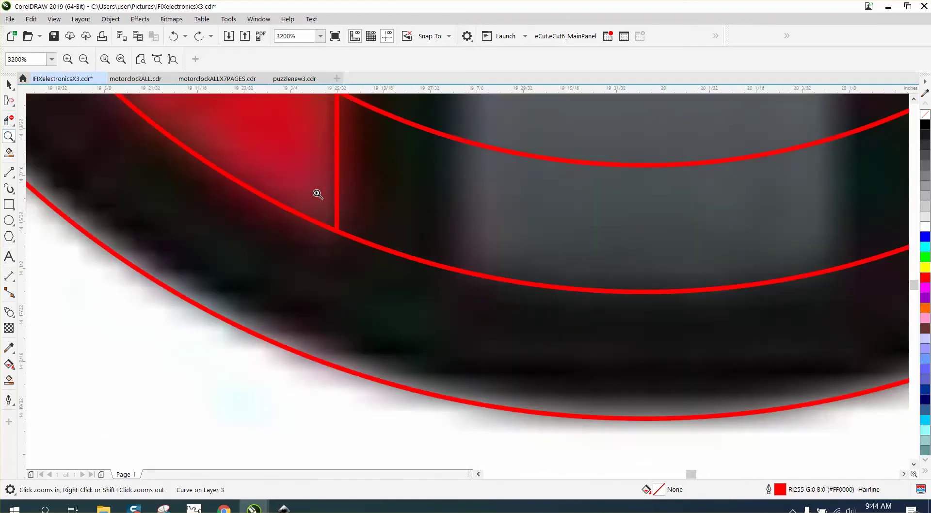
right_click(318, 195)
drag(617, 197, 663, 236)
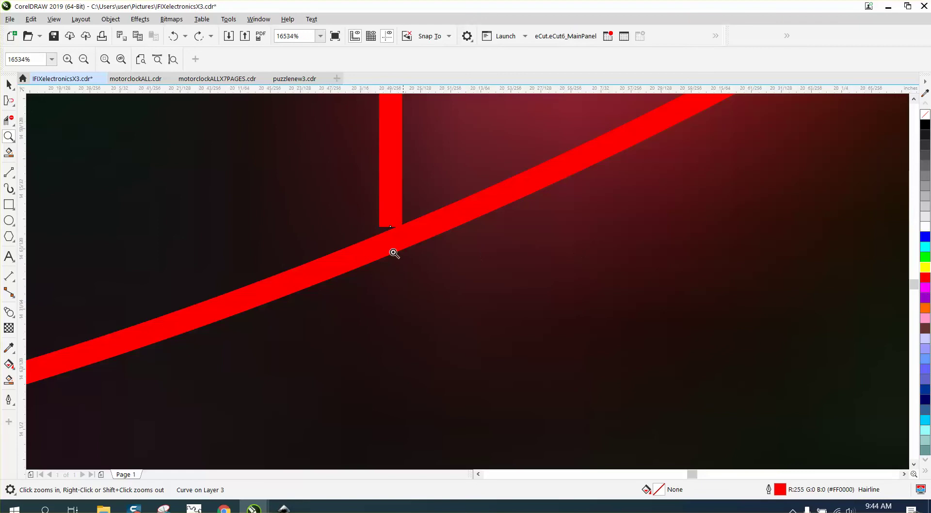
click(13, 106)
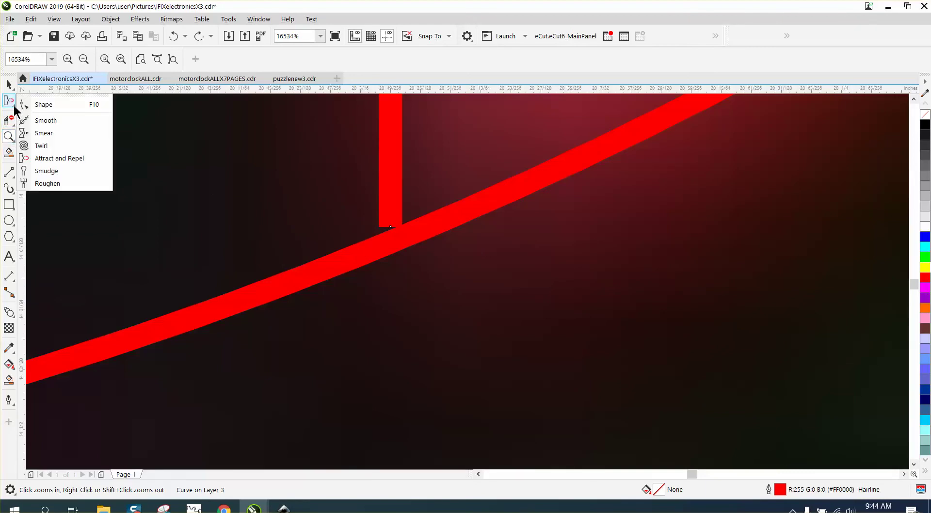
click(39, 102)
drag(390, 227, 391, 250)
scroll(347, 224, down, 4)
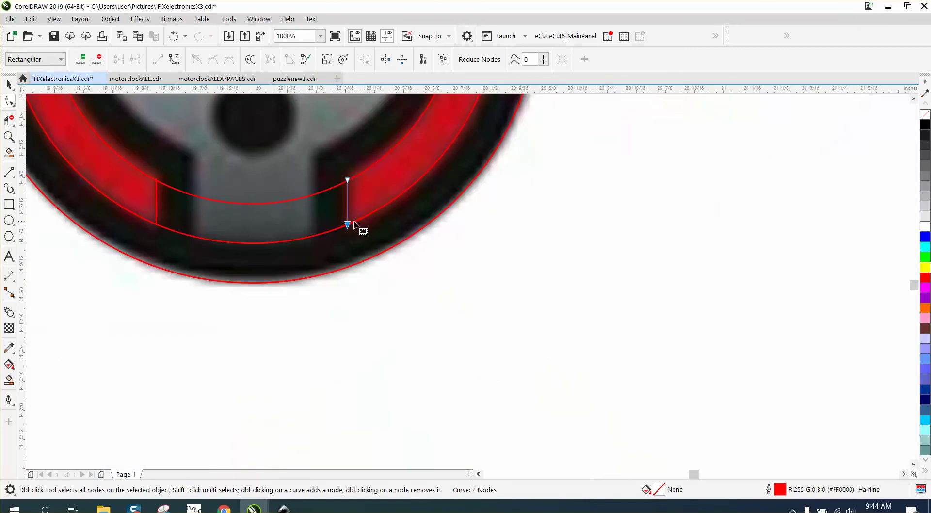
Delete the two arcs spanning the gap at the bottom of the red ring with Virtual Segment Delete.
click(9, 119)
drag(241, 187, 244, 250)
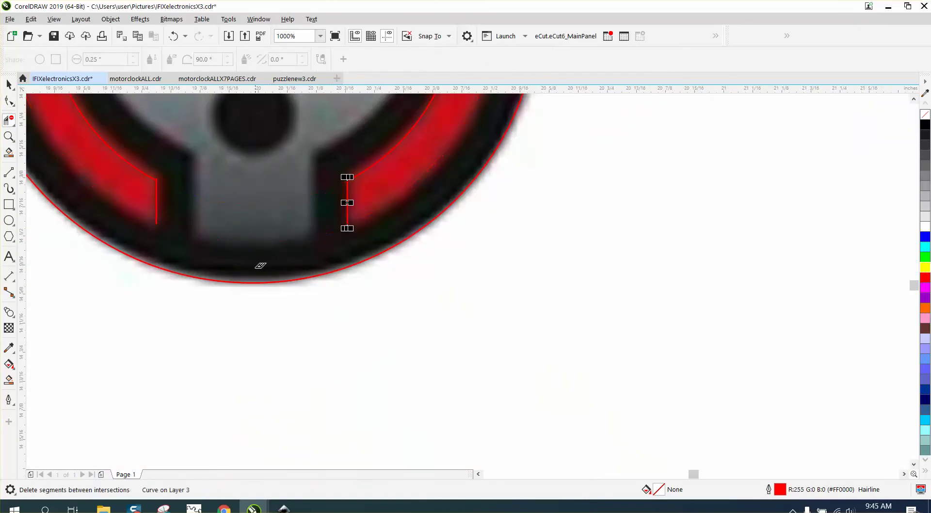
Undo the arc deletion and extend the lower ends of both vertical lines slightly past the middle ellipse.
click(175, 36)
click(8, 134)
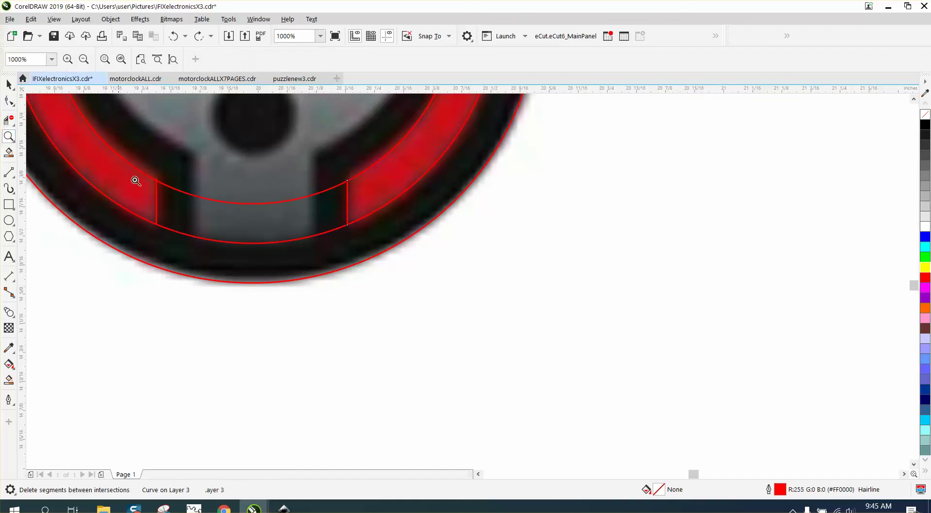
drag(137, 188, 206, 258)
click(8, 100)
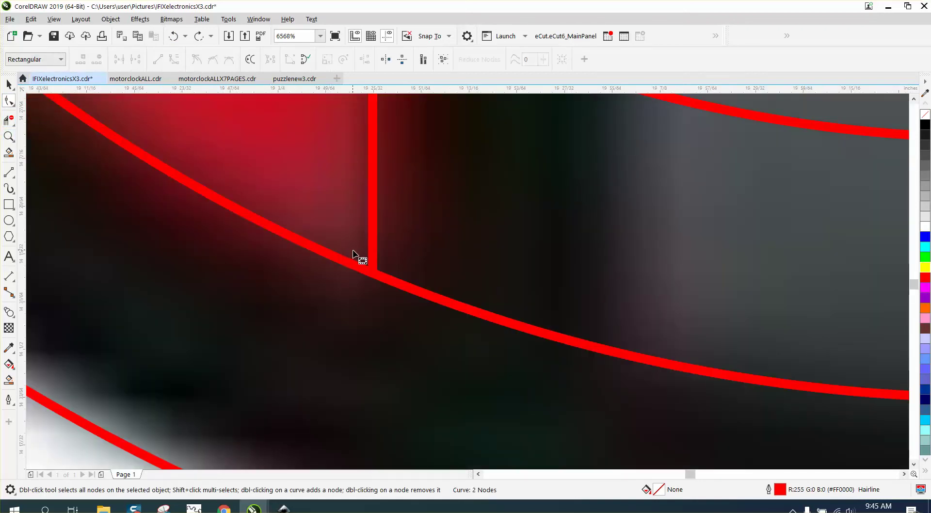
drag(372, 257, 373, 289)
scroll(209, 187, down, 2)
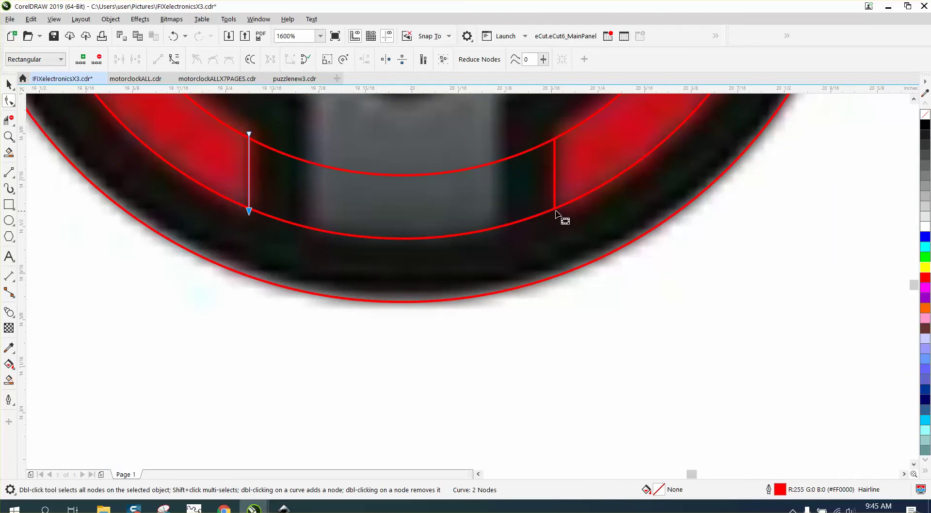
click(556, 209)
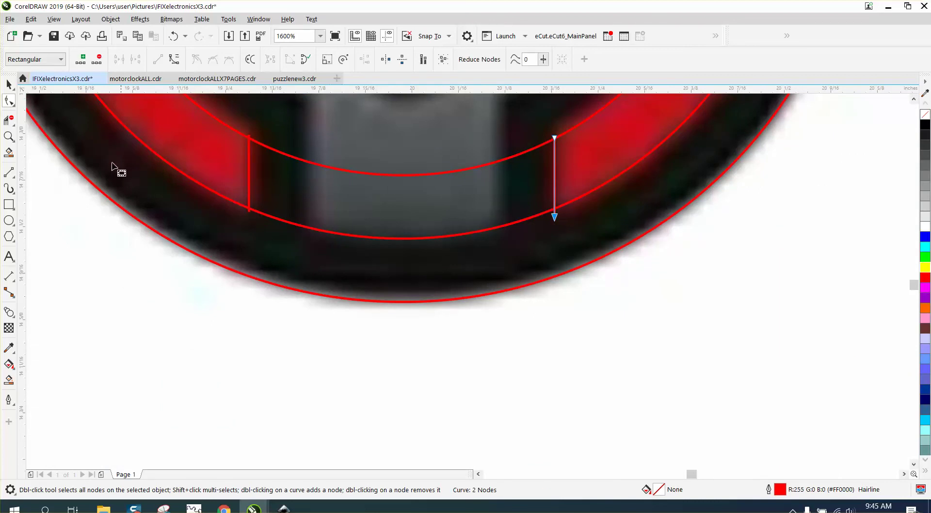
Remove both inner ellipses' arcs between the two vertical lines at the emblem's bottom with Virtual Segment Delete.
click(8, 120)
click(10, 120)
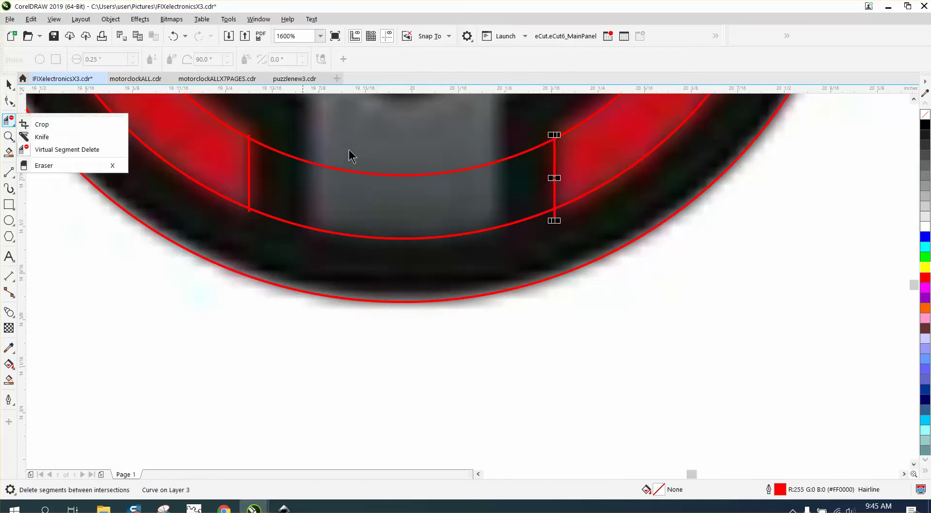
drag(307, 141, 393, 260)
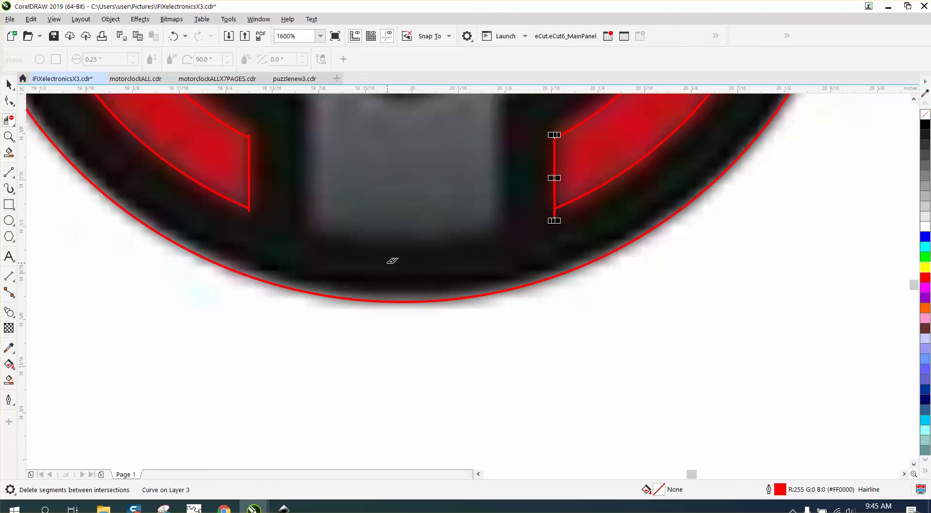
scroll(389, 256, down, 2)
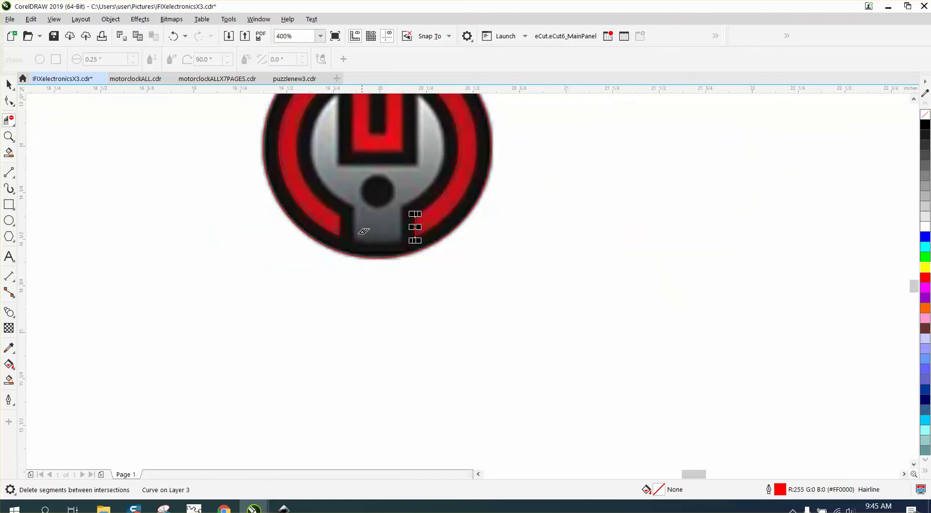
scroll(309, 207, down, 1)
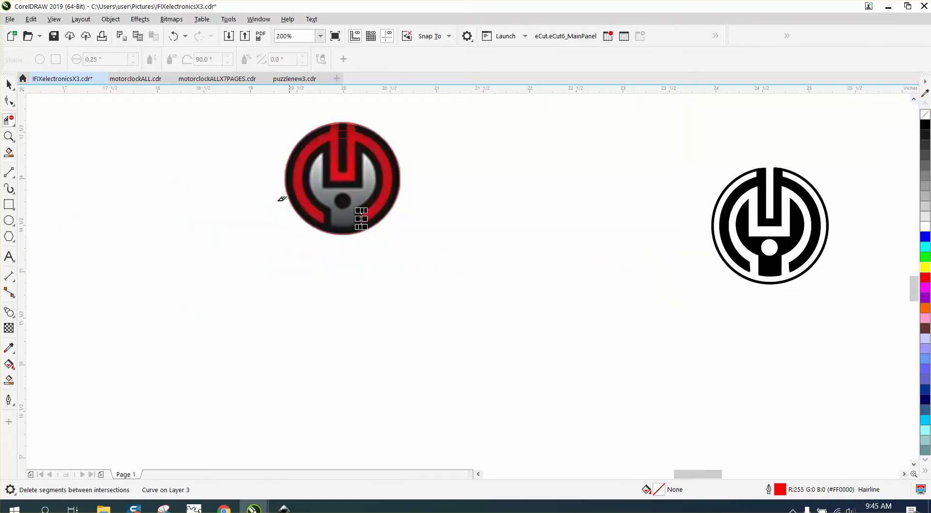
Draw rectangles over the red U-shape and its black slot, the slot's about 0.102 by 0.566 inches, both reaching above the outer circle.
click(8, 136)
drag(294, 120, 459, 247)
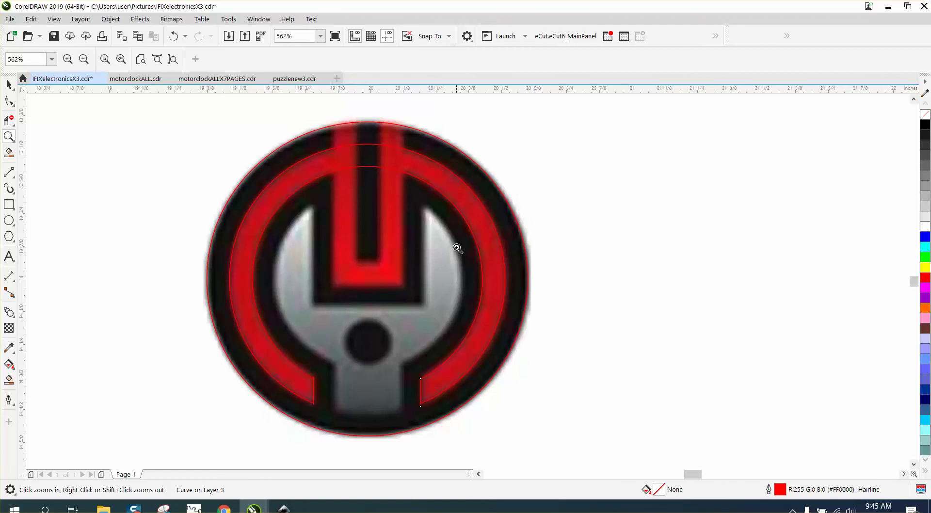
click(9, 205)
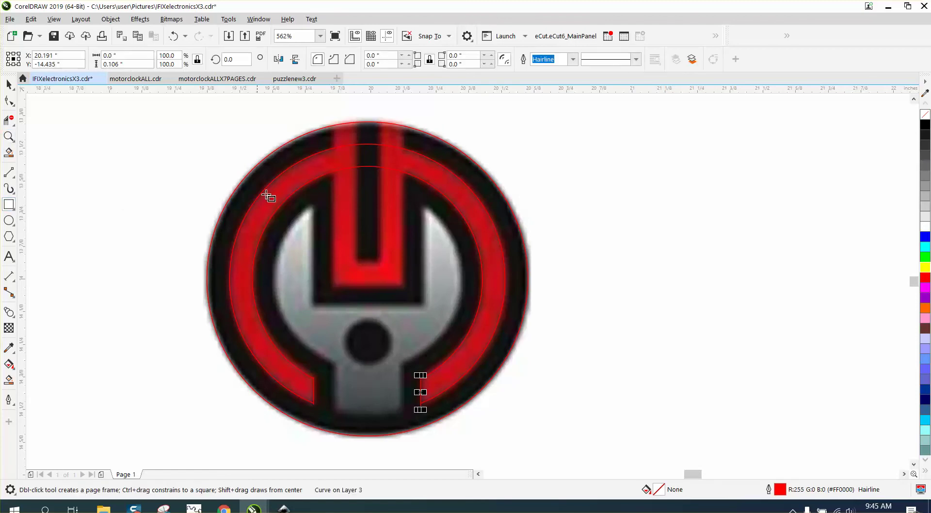
drag(333, 126, 402, 285)
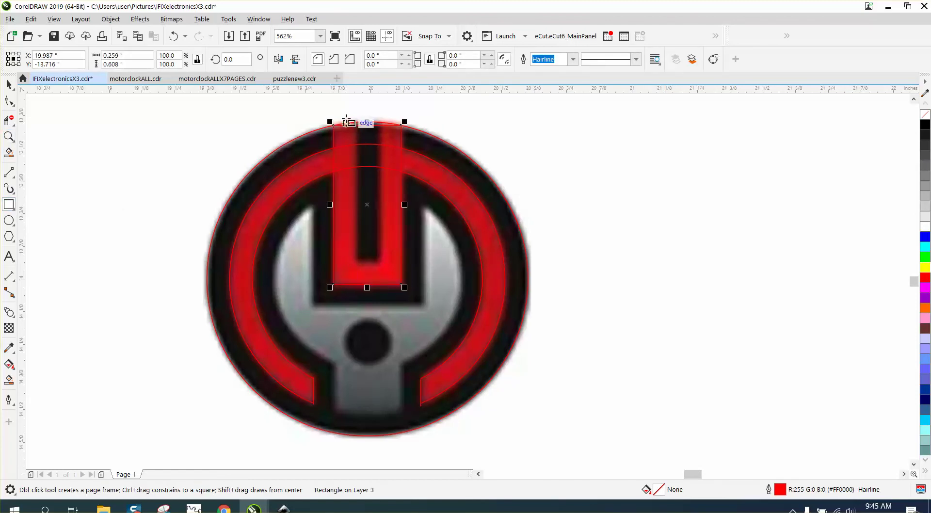
drag(368, 120, 381, 263)
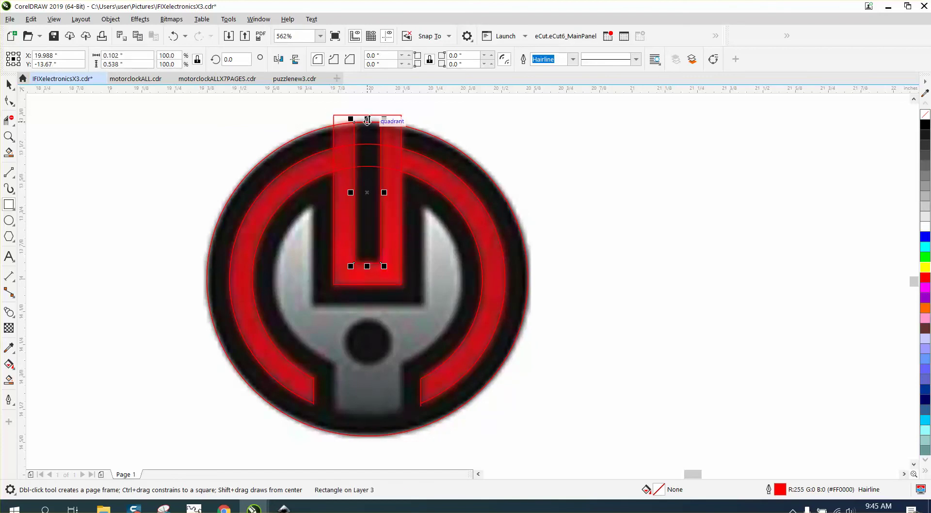
drag(367, 122, 368, 114)
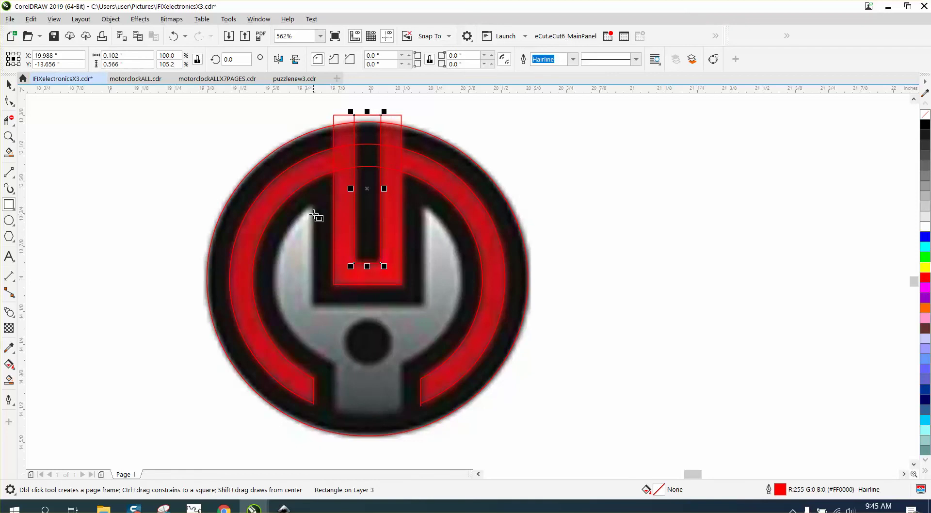
Draw rectangles of about 0.432 by 0.401 inches over the wrench's jaw opening and 0.25 by 0.182 inches over its handle.
drag(312, 206, 425, 311)
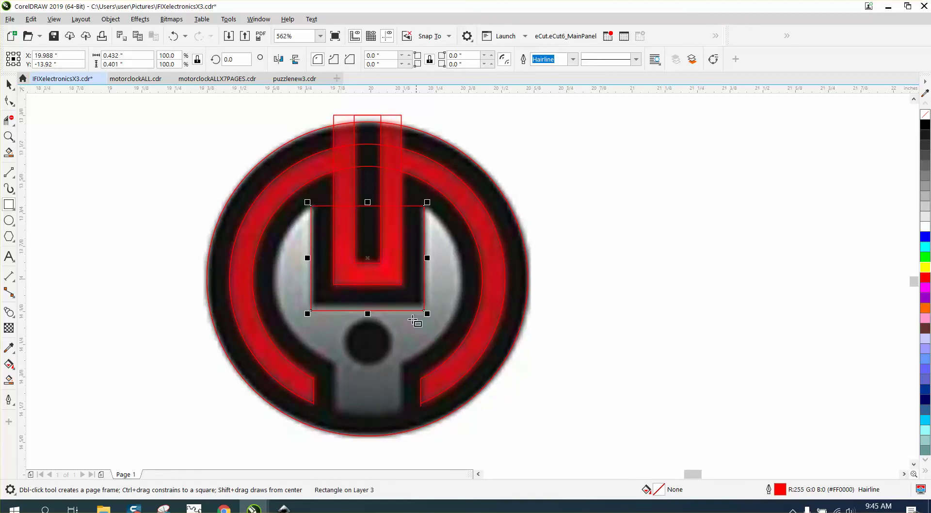
drag(338, 411, 403, 364)
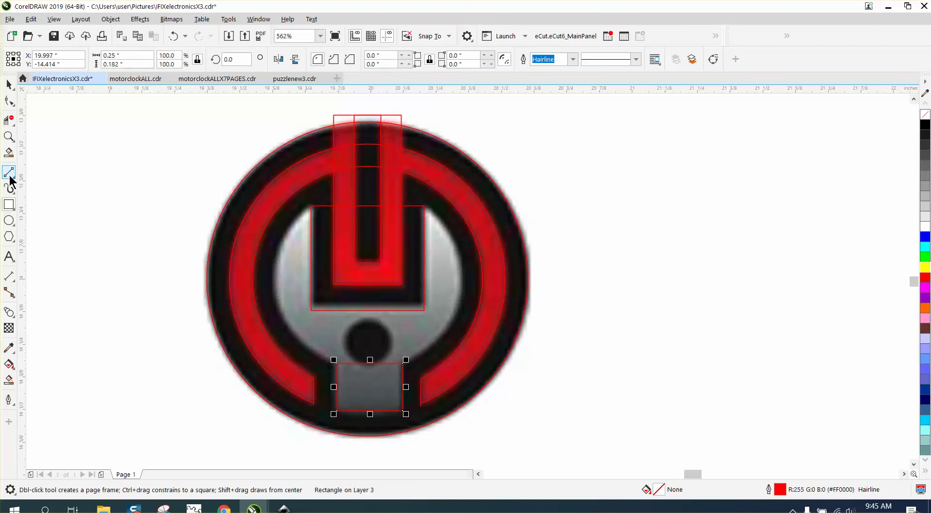
Draw a circle centred on the page and stretch it to about 0.708 by 0.682 inches to fit the wrench head.
click(8, 221)
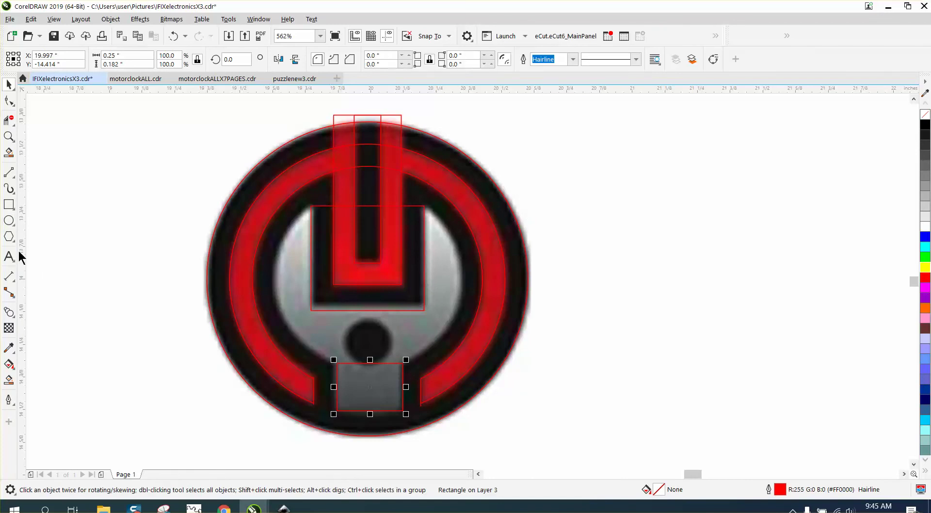
drag(769, 191, 613, 353)
key(p)
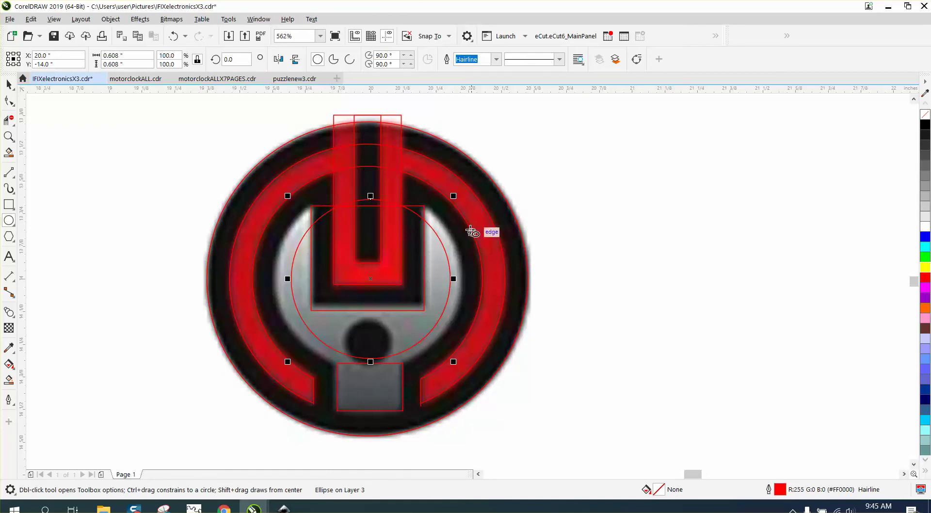
drag(454, 196, 487, 188)
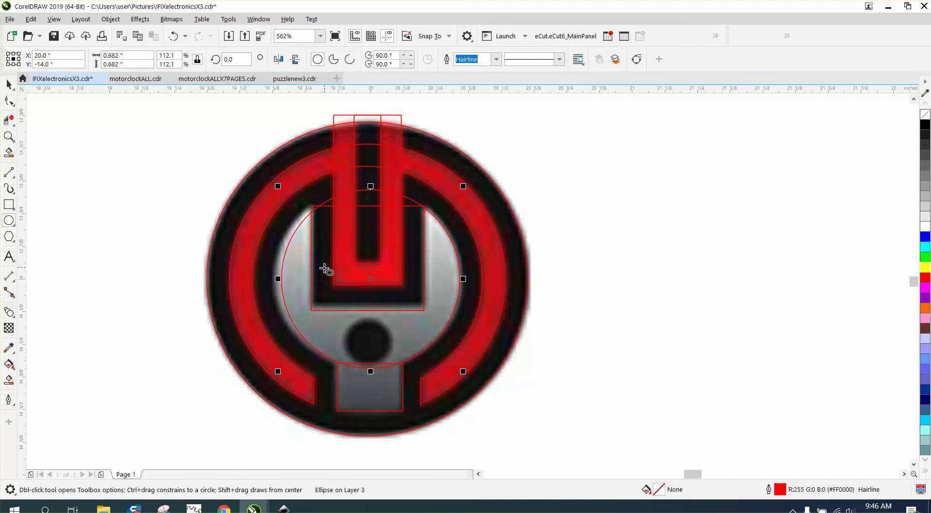
drag(278, 278, 271, 279)
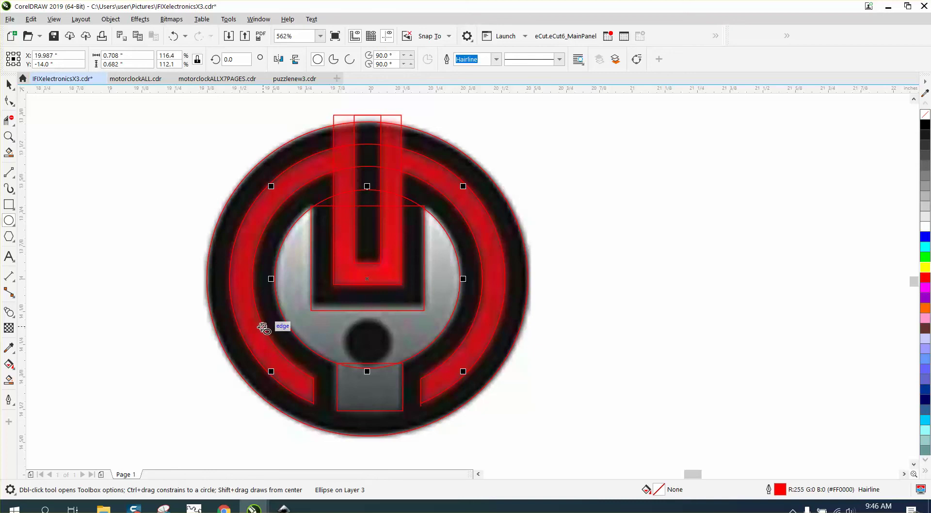
Delete the overlapping segments between the wrench head ellipse and the handle rectangle with Virtual Segment Delete.
click(9, 152)
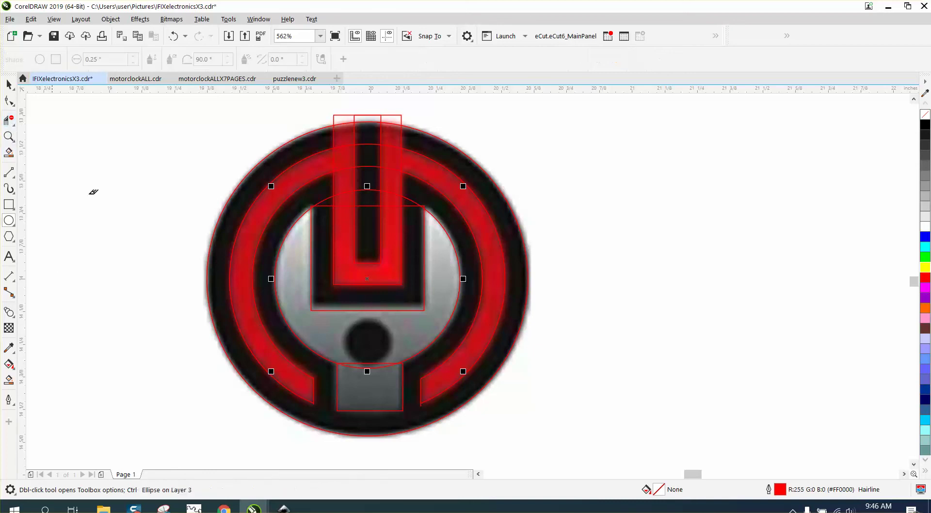
click(374, 361)
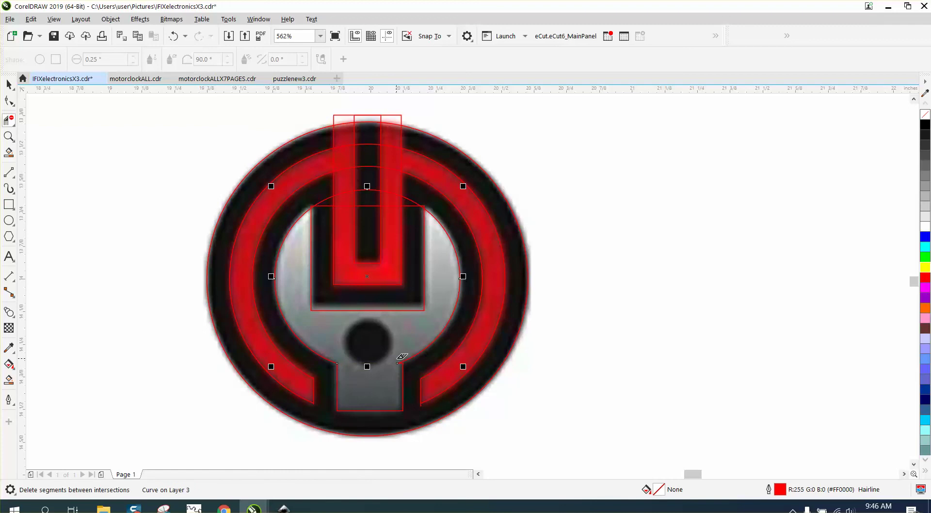
Draw a circle about 0.185 inches in diameter and place it over the black hole in the wrench.
click(9, 221)
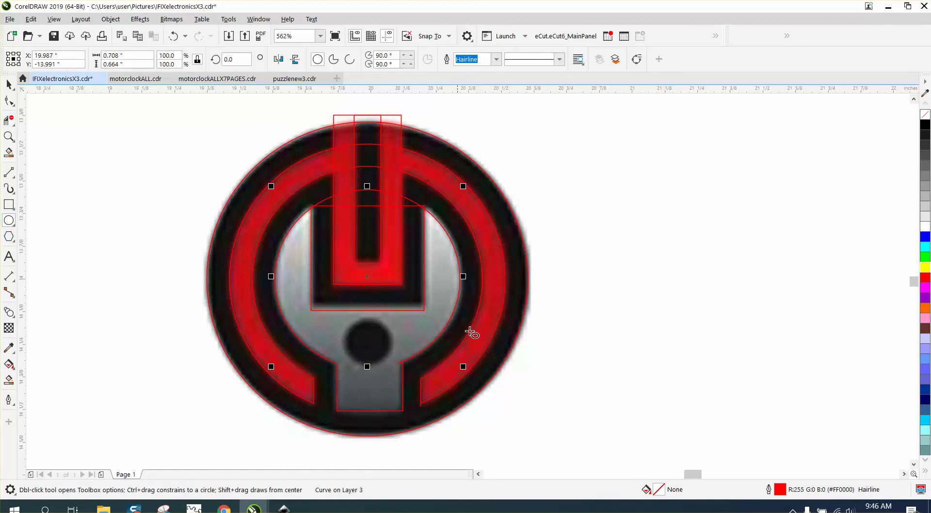
mouse_move(593, 315)
mouse_down()
mouse_move(543, 363)
mouse_move(506, 345)
mouse_move(368, 342)
mouse_up()
key(space)
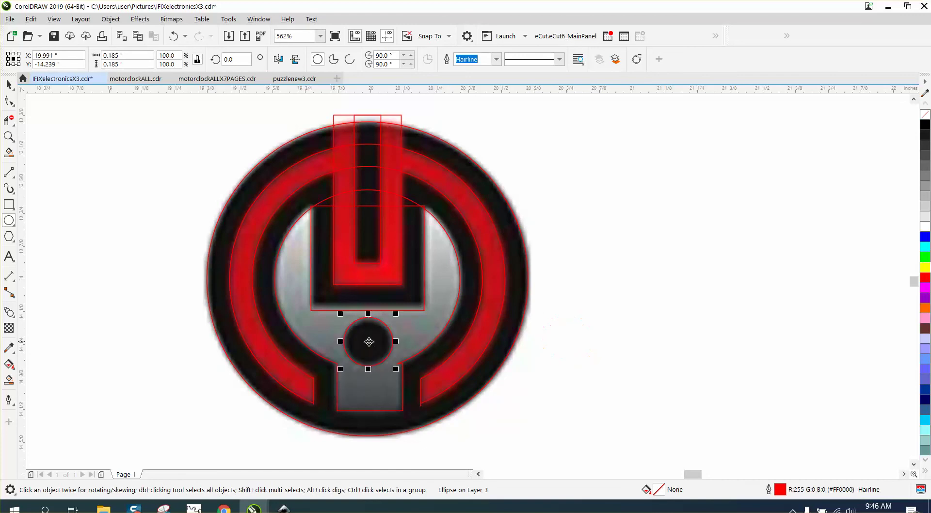
Delete the ellipse arcs crossing the U-shape and the top edge of the jaw rectangle with Virtual Segment Delete.
click(8, 120)
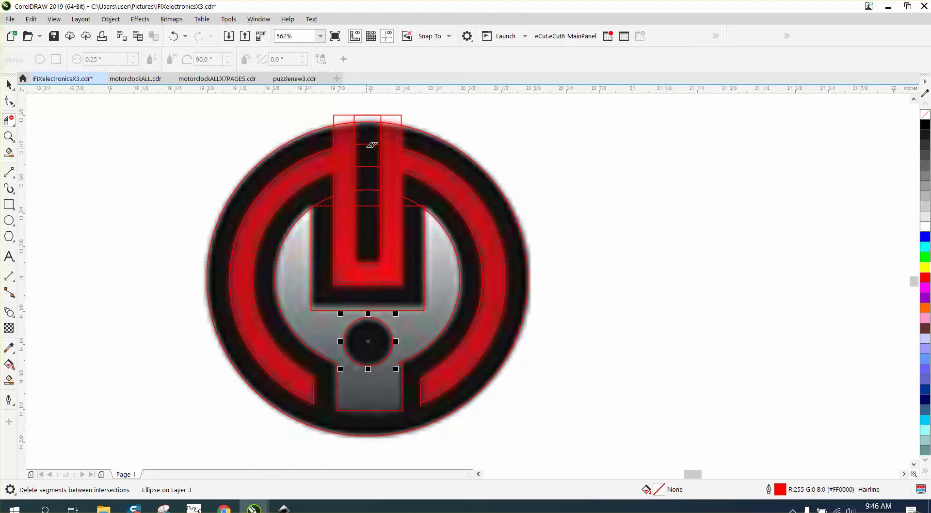
drag(364, 137, 380, 216)
click(324, 205)
Delete the rectangle segments protruding above the outer circle at the top of the U-shape.
drag(330, 107, 410, 119)
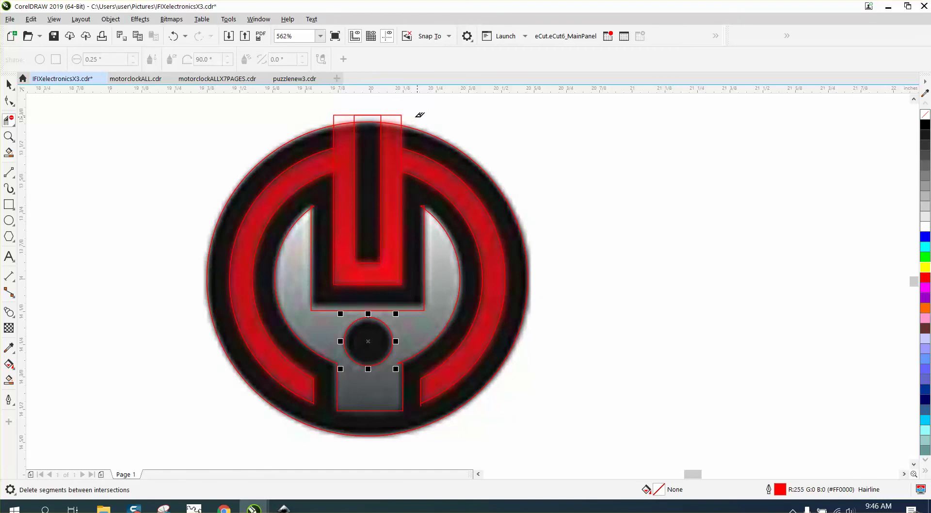
click(400, 115)
click(377, 115)
click(347, 115)
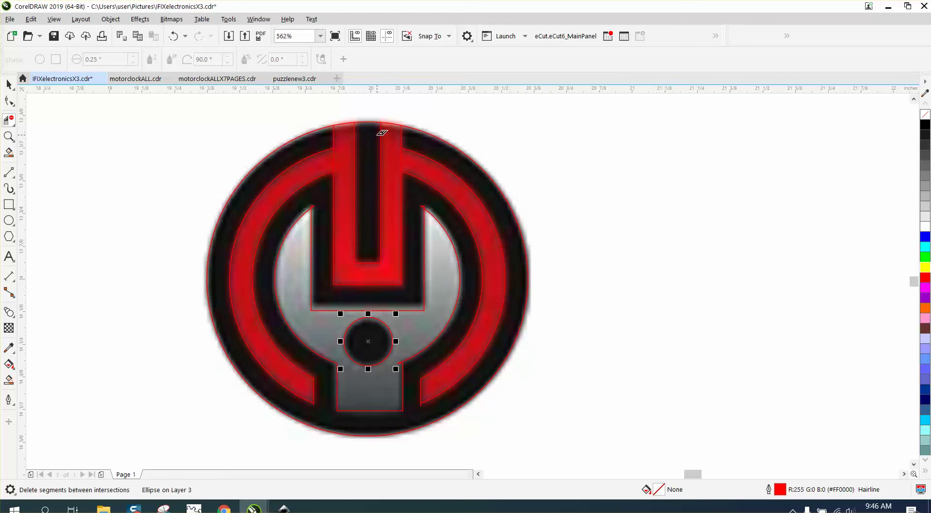
Move the source bitmap 2 inches to the right, clear of the traced outlines.
scroll(480, 148, down, 3)
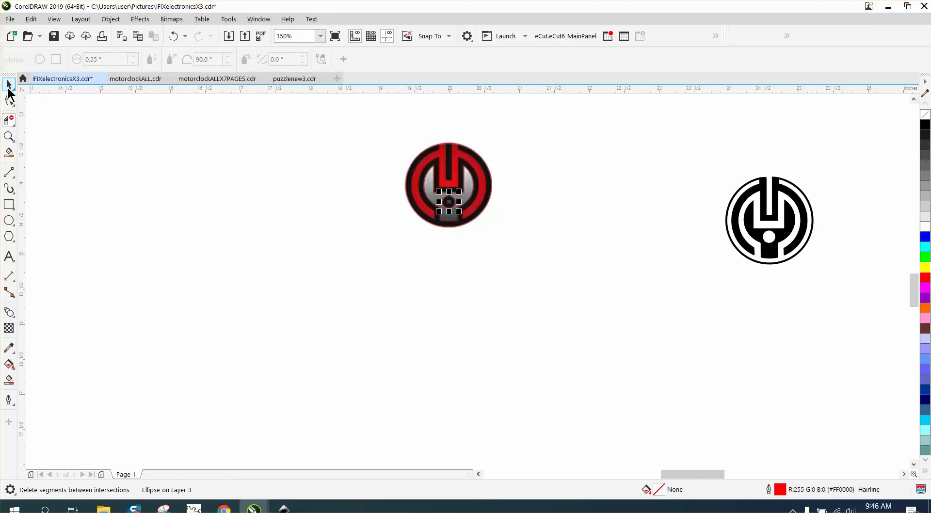
click(9, 86)
click(446, 227)
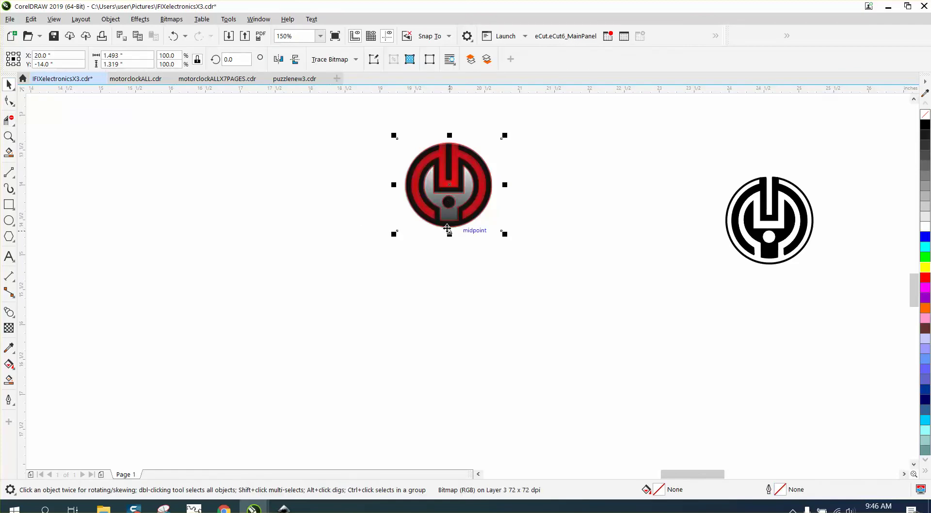
click(293, 181)
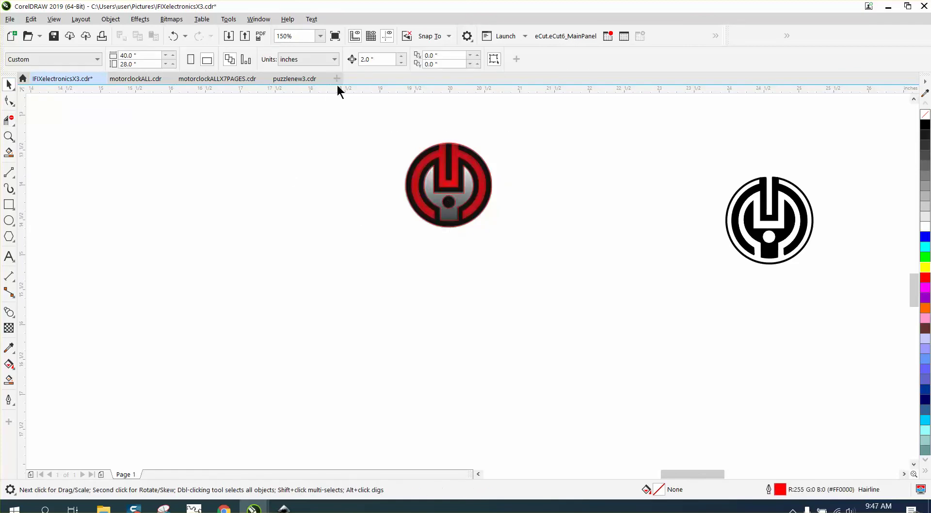
click(442, 227)
key(Down)
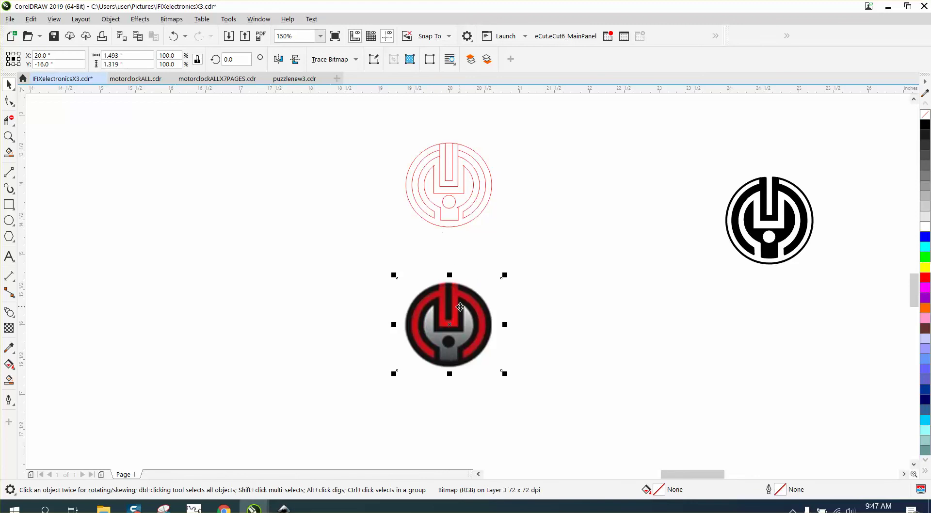
key(Up)
key(Right)
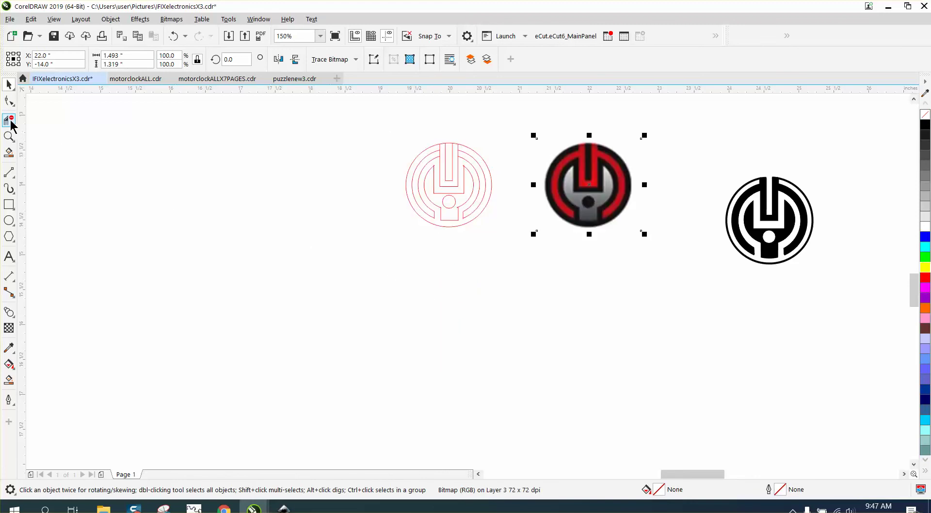
Fill the traced wrench body and the right ring segment with black and no outline using Smart Fill.
click(9, 136)
drag(400, 128, 671, 277)
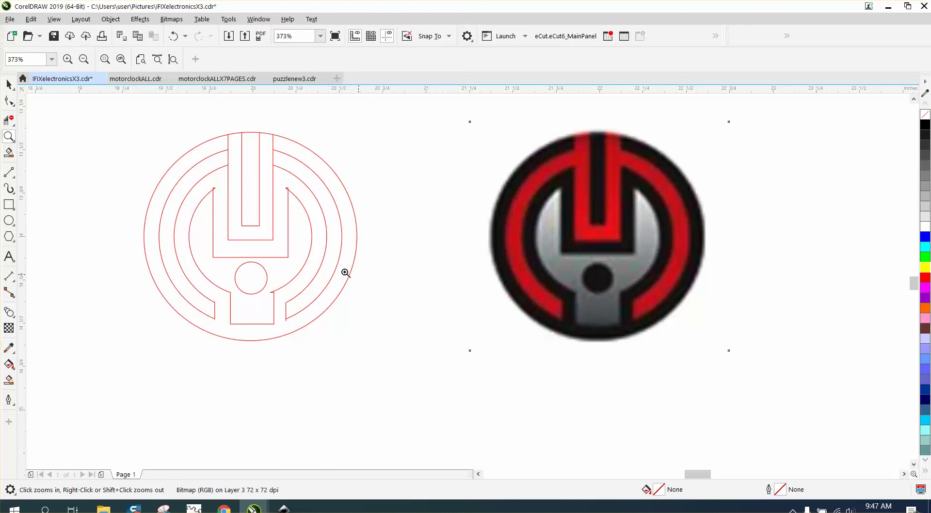
click(9, 381)
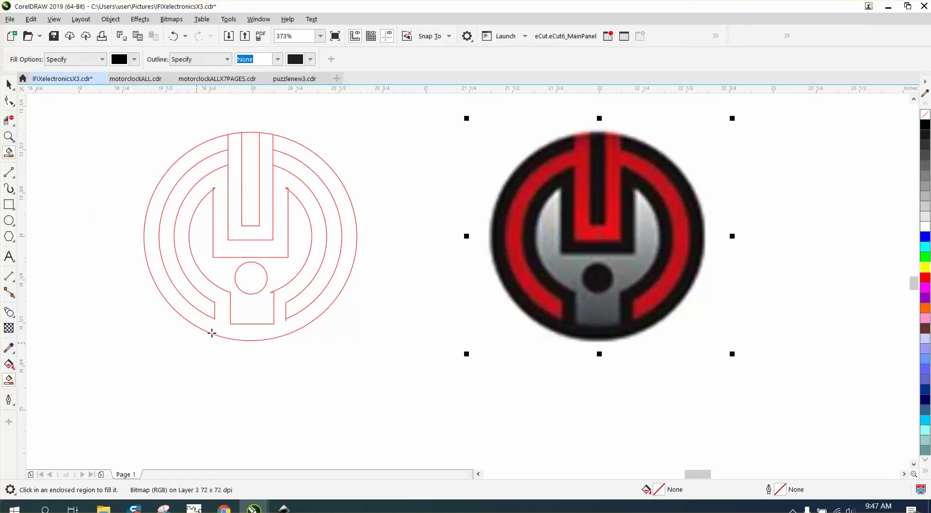
click(260, 300)
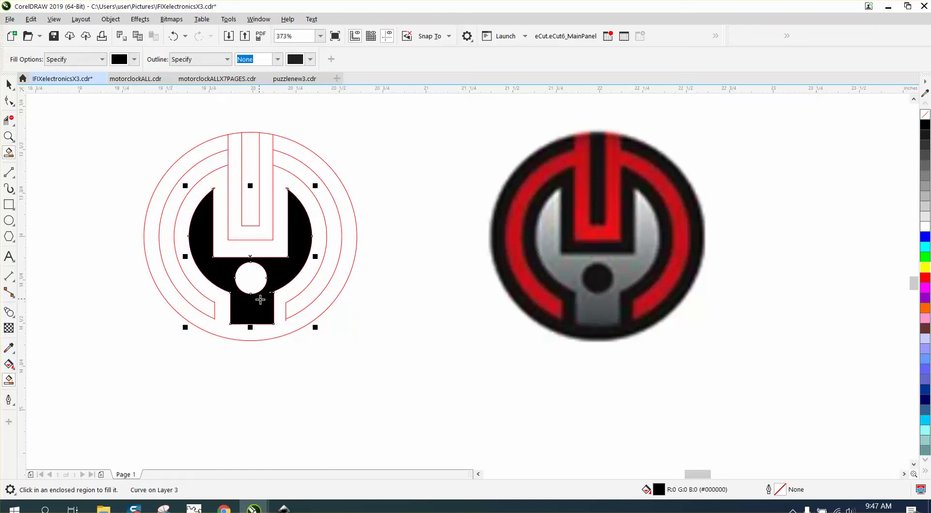
click(308, 298)
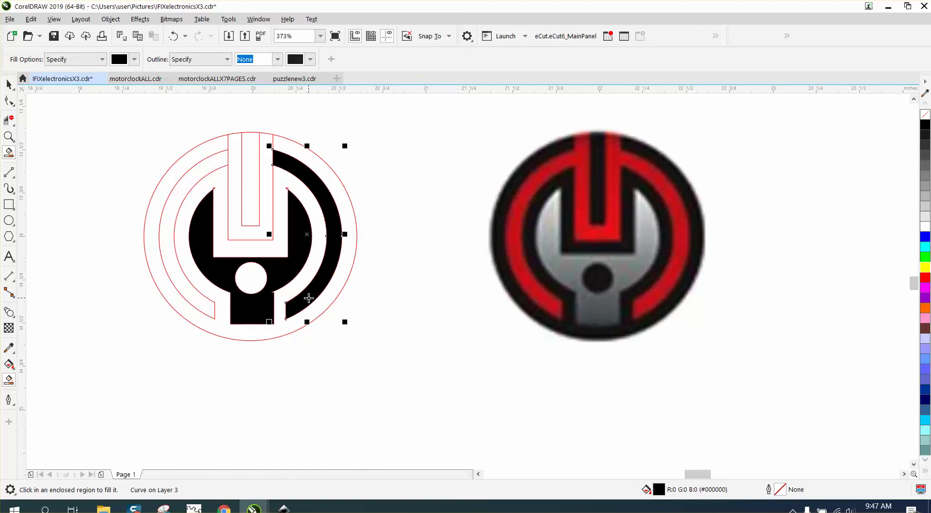
Undo the separate black fills of the left and right ring segments.
click(169, 243)
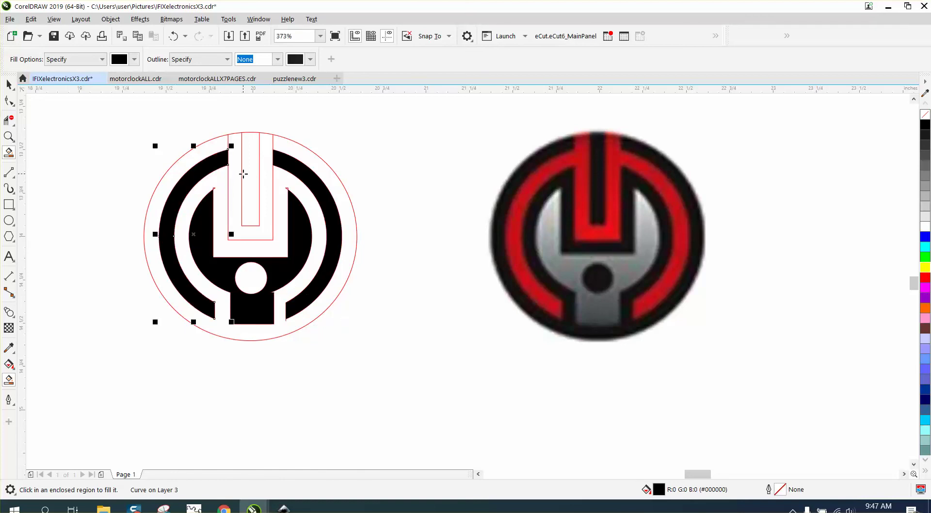
click(174, 36)
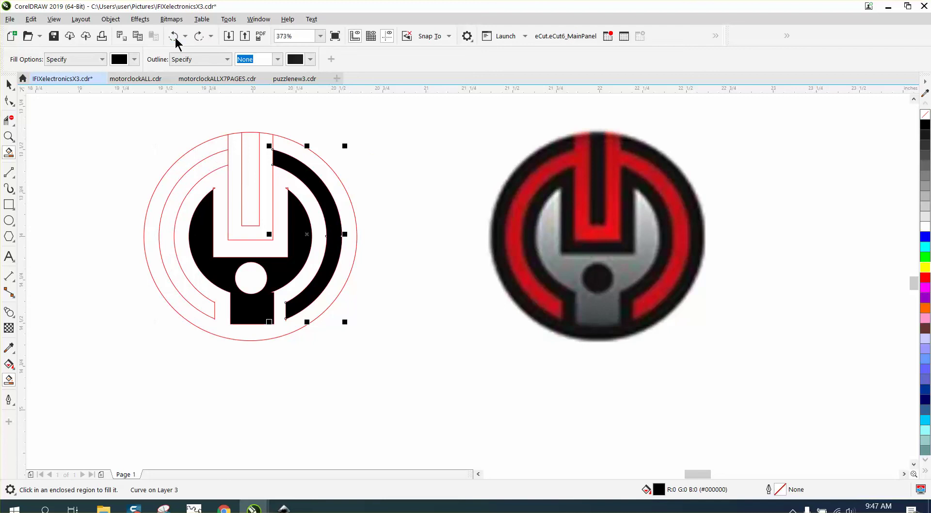
click(175, 36)
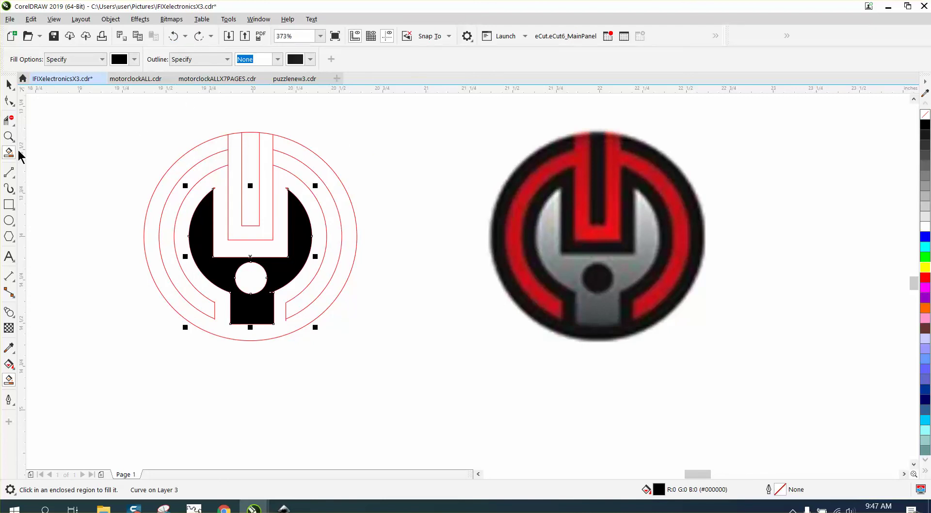
Delete the U-shape's edge segments where it crosses the ring, and fill the joined region black with Smart Fill.
click(6, 122)
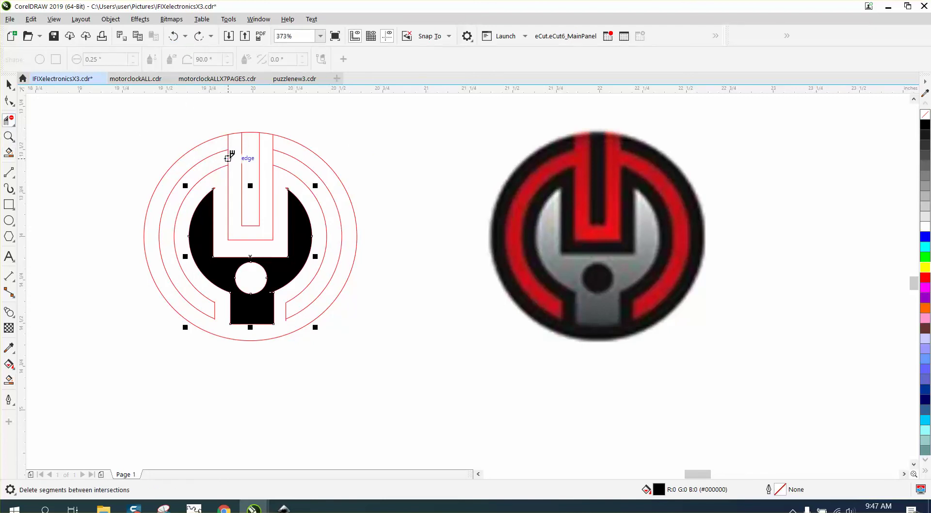
click(273, 158)
click(9, 380)
click(232, 161)
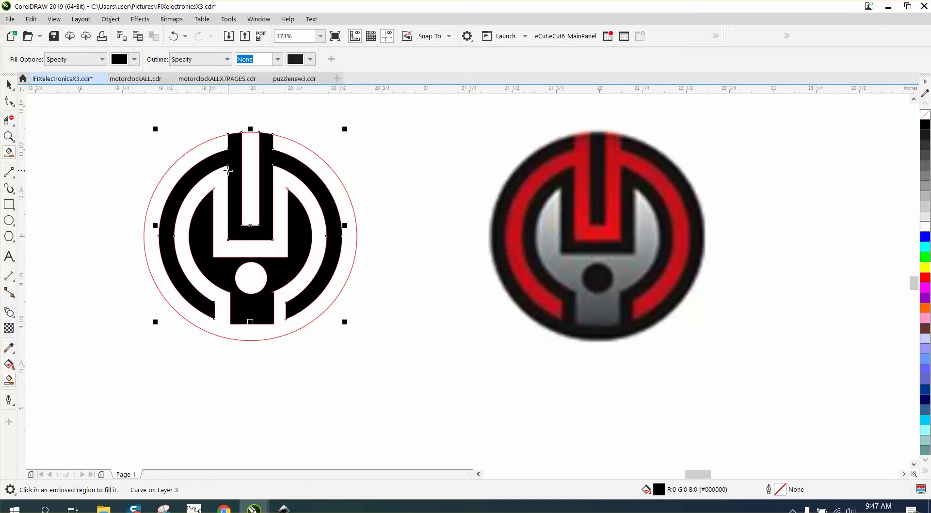
Move the outer circle 2 inches down, clear of the filled emblem.
click(8, 86)
click(332, 149)
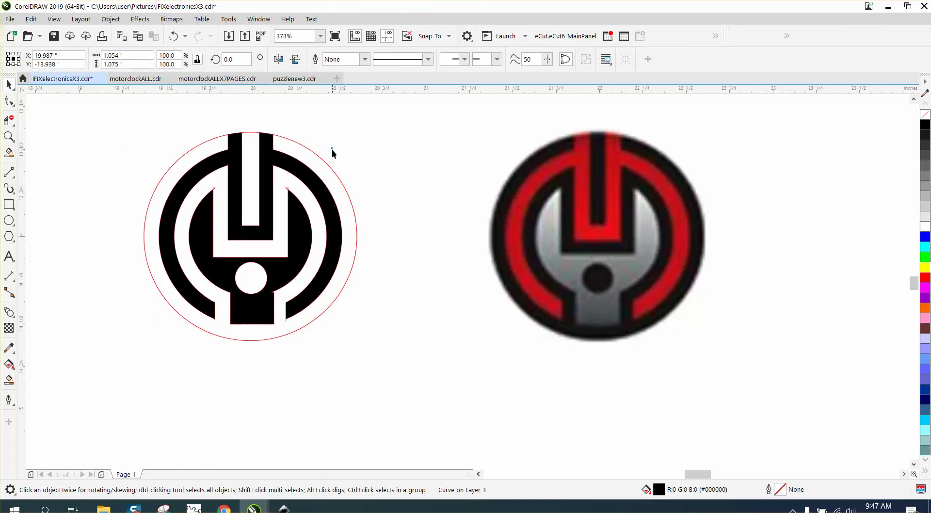
click(326, 163)
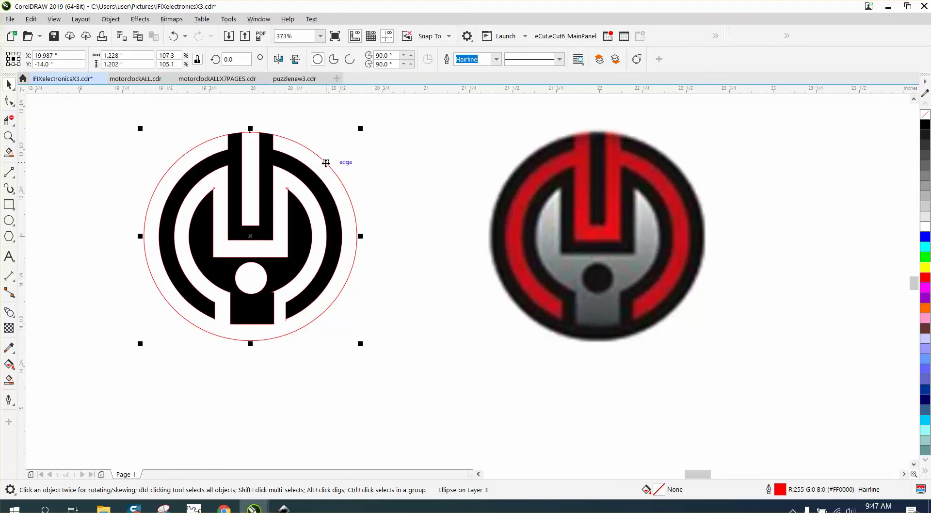
key(Down)
Remove the outlines from all remaining emblem pieces and move the outer circle back up 2 inches around them.
drag(139, 104, 405, 360)
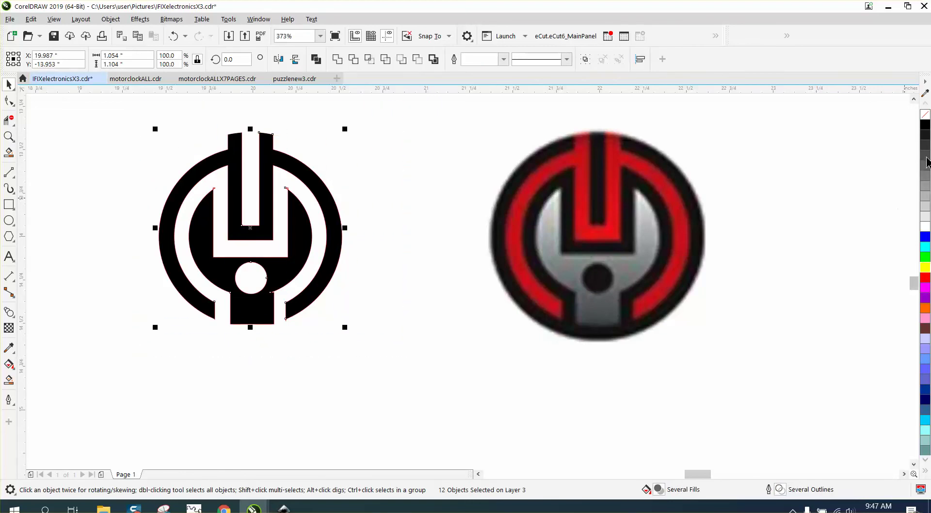
right_click(927, 116)
scroll(430, 214, down, 1)
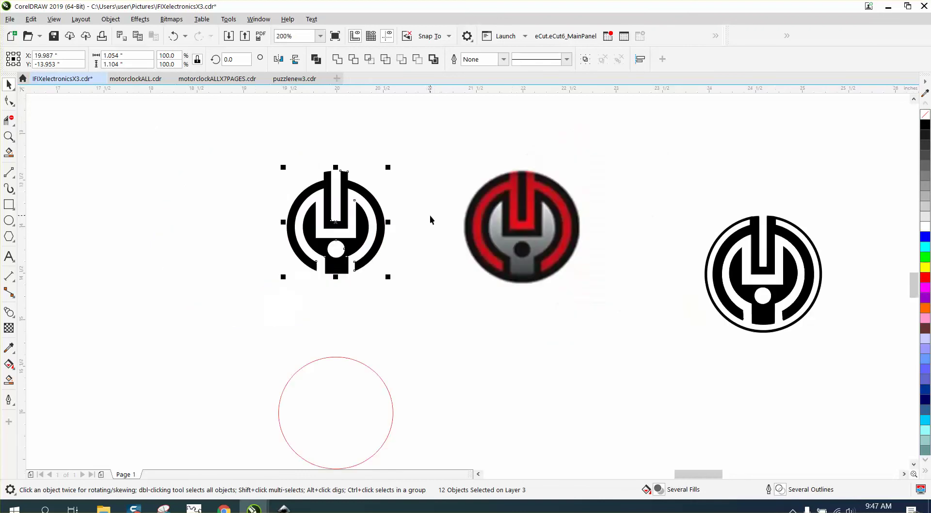
click(370, 369)
key(Up)
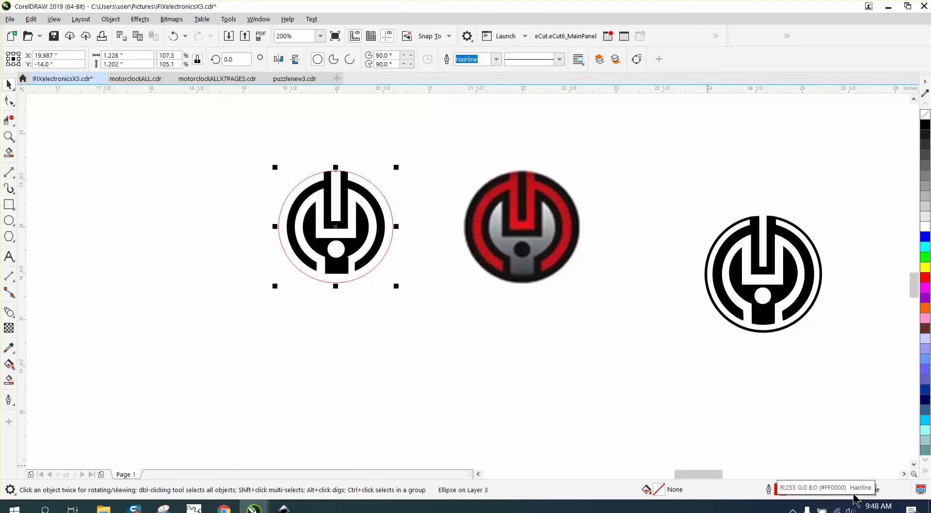
Give the outer circle a black 1.0 pt outline that scales with the object.
double_click(781, 491)
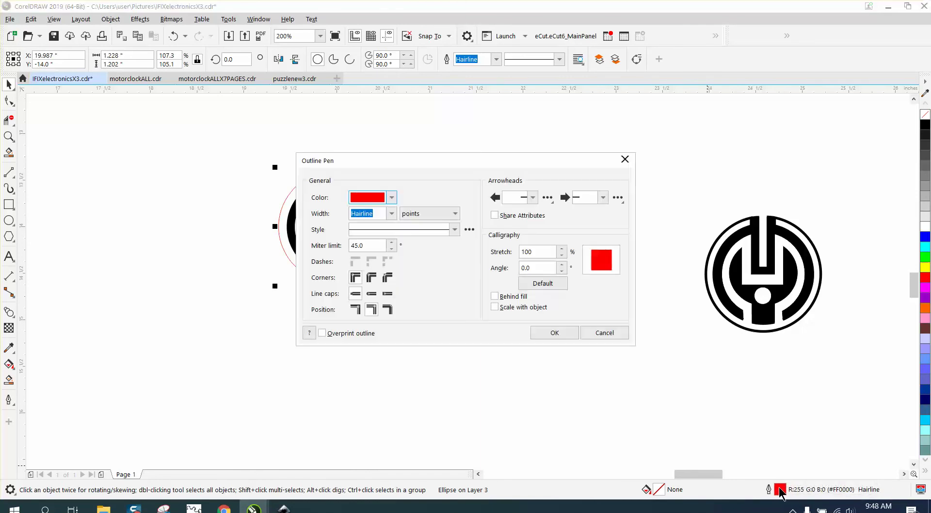
click(392, 214)
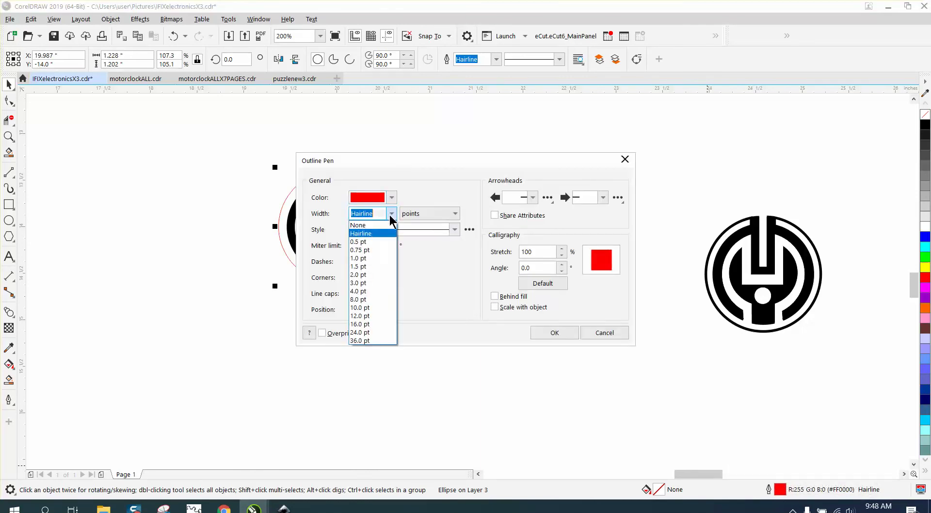
click(369, 274)
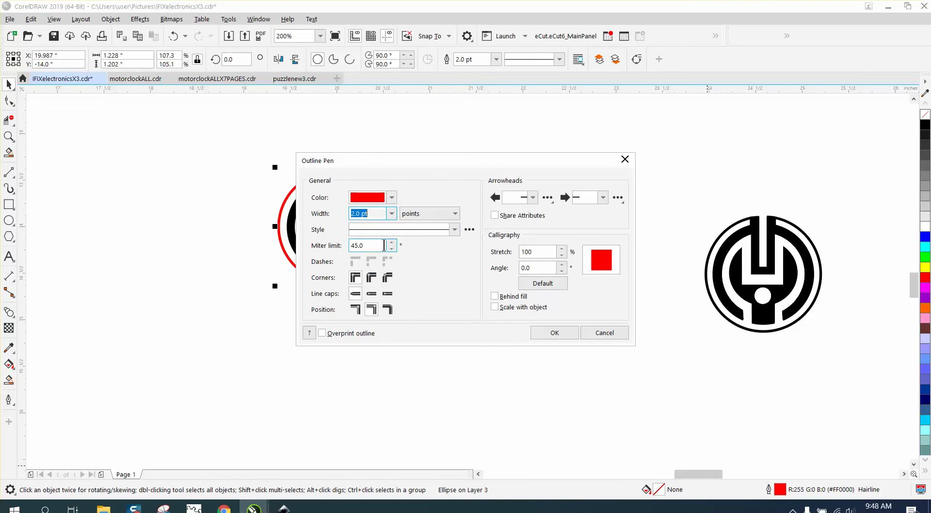
click(392, 214)
click(364, 259)
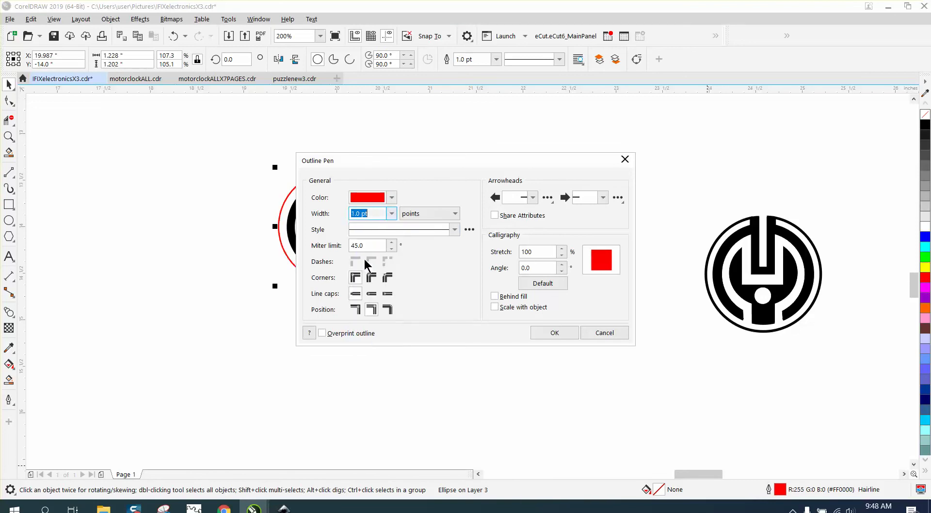
click(392, 197)
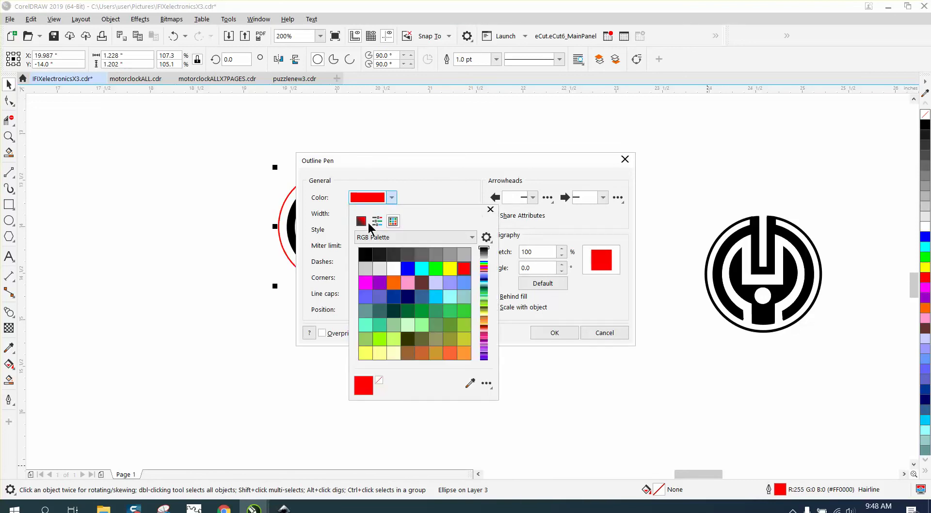
click(365, 253)
click(554, 321)
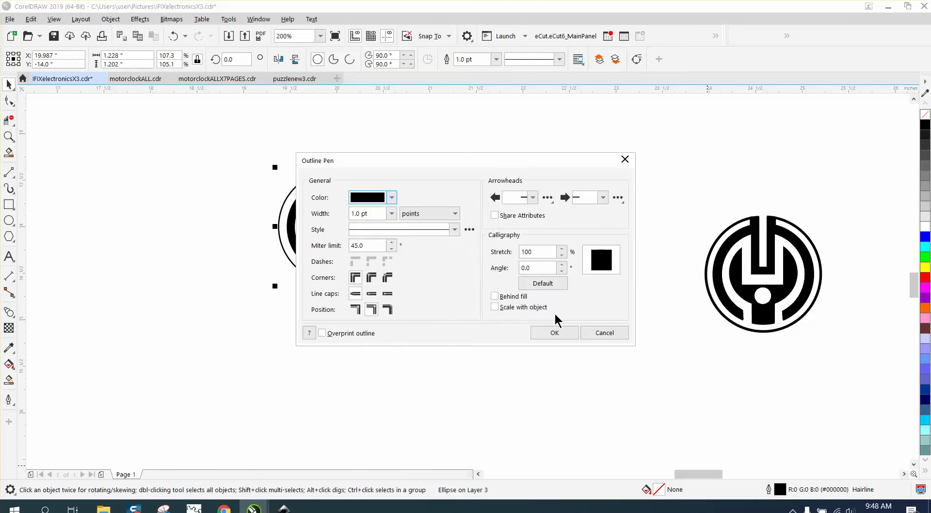
click(494, 307)
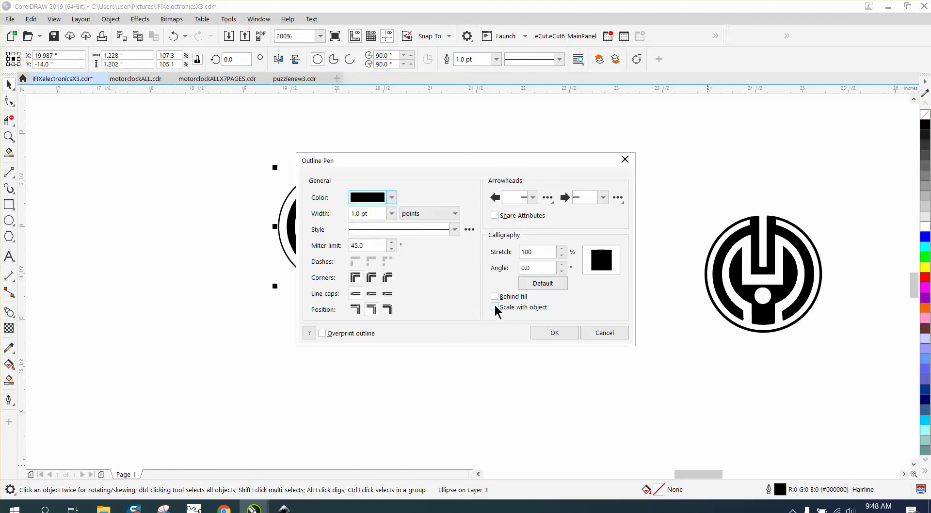
click(553, 333)
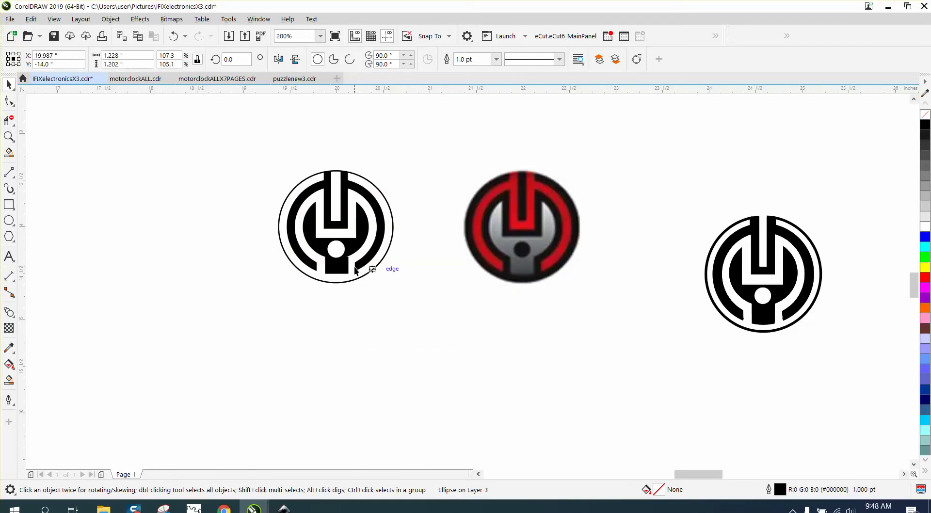
Group the emblem pieces with the outer circle and enlarge the group proportionally to about 4.27 by 4.18 inches.
click(10, 85)
drag(246, 142, 451, 316)
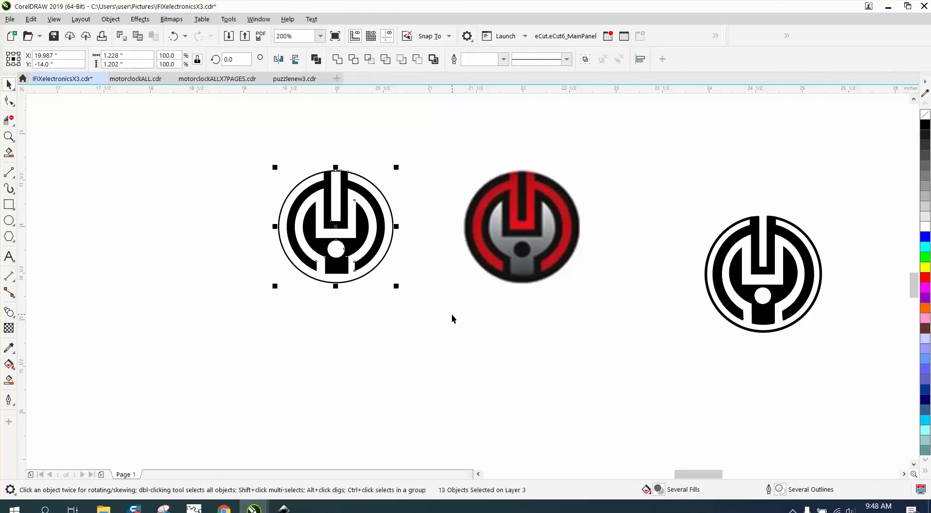
scroll(452, 315, down, 2)
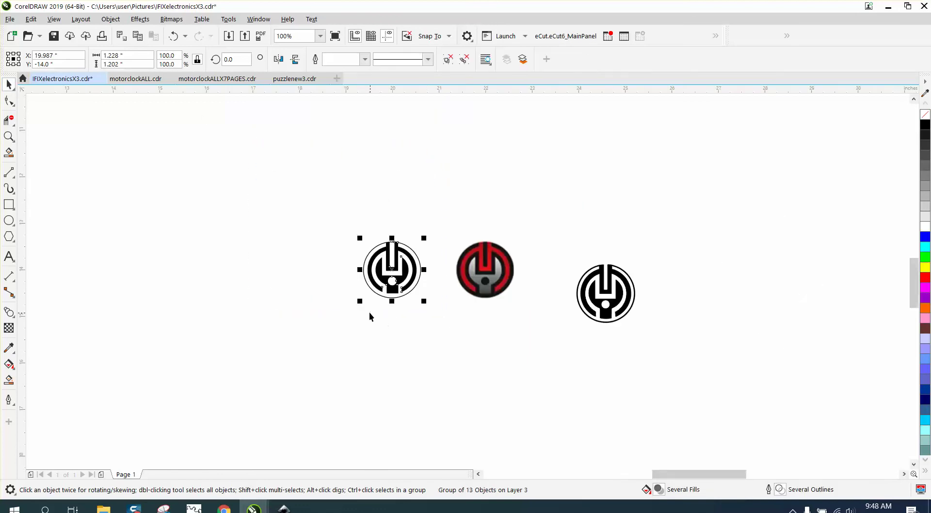
drag(362, 302, 189, 443)
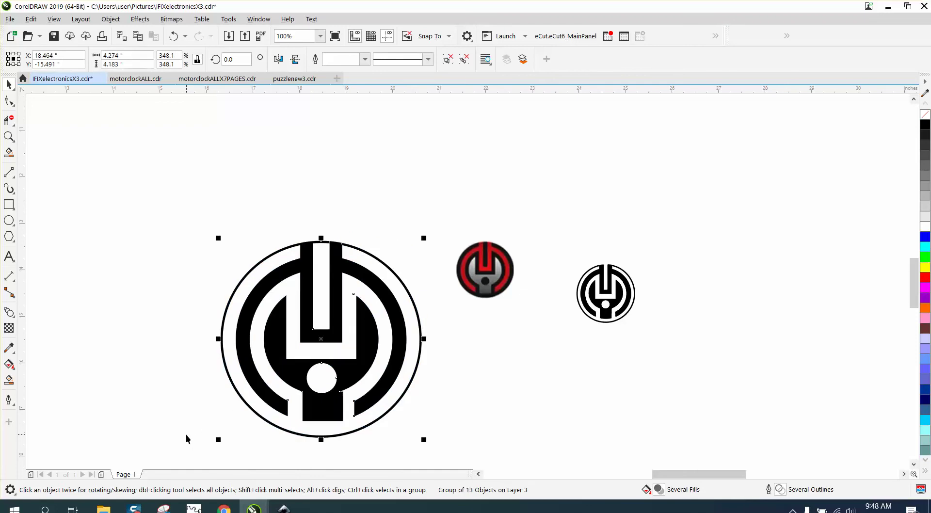
Examine the junction between the wrench handle and body up close, and the enlarged emblem as a whole.
click(9, 137)
drag(308, 361, 388, 428)
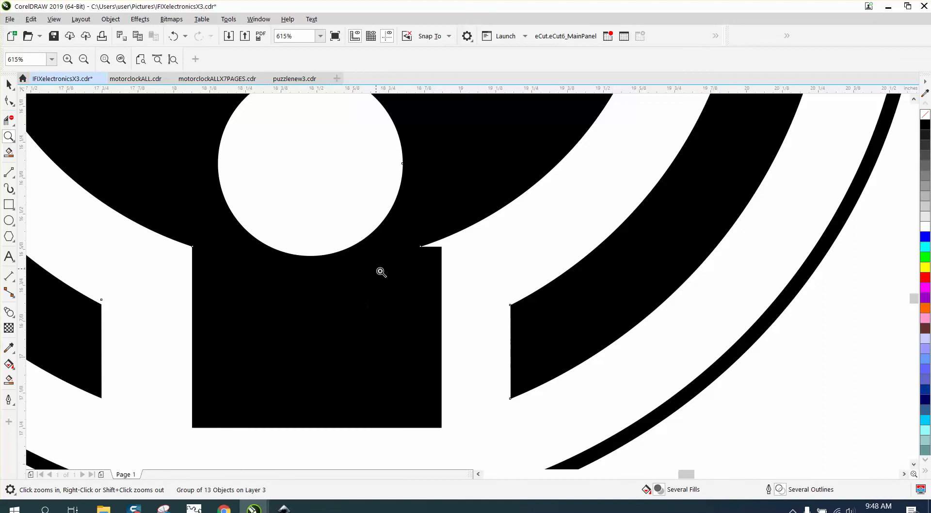
right_click(431, 233)
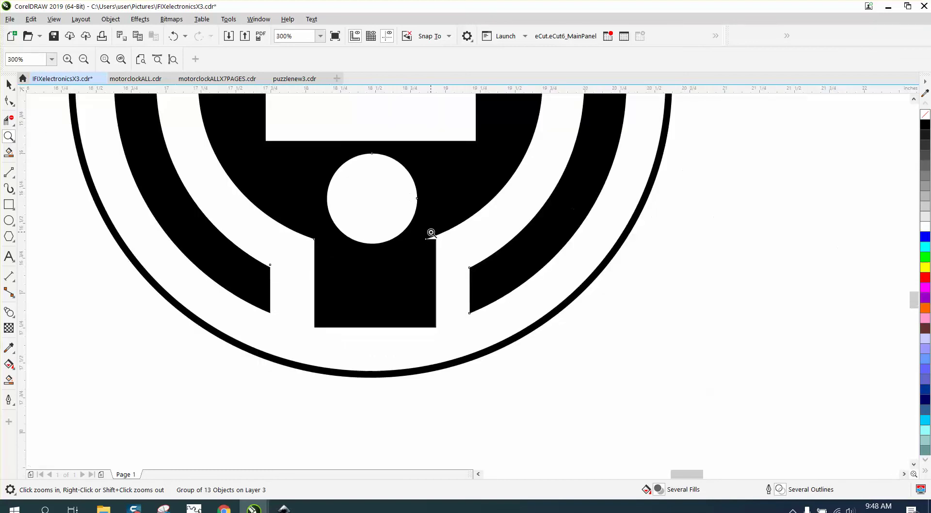
right_click(431, 233)
right_click(430, 233)
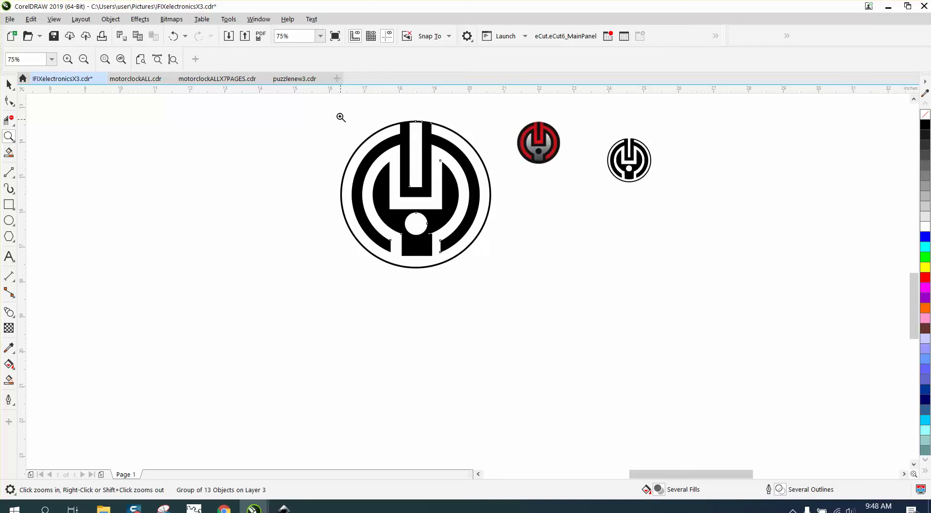
drag(335, 115, 508, 276)
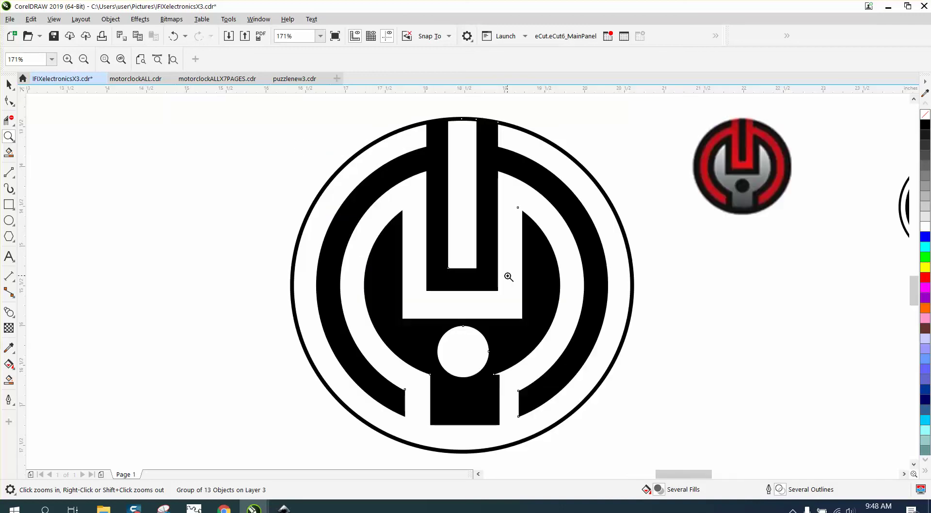